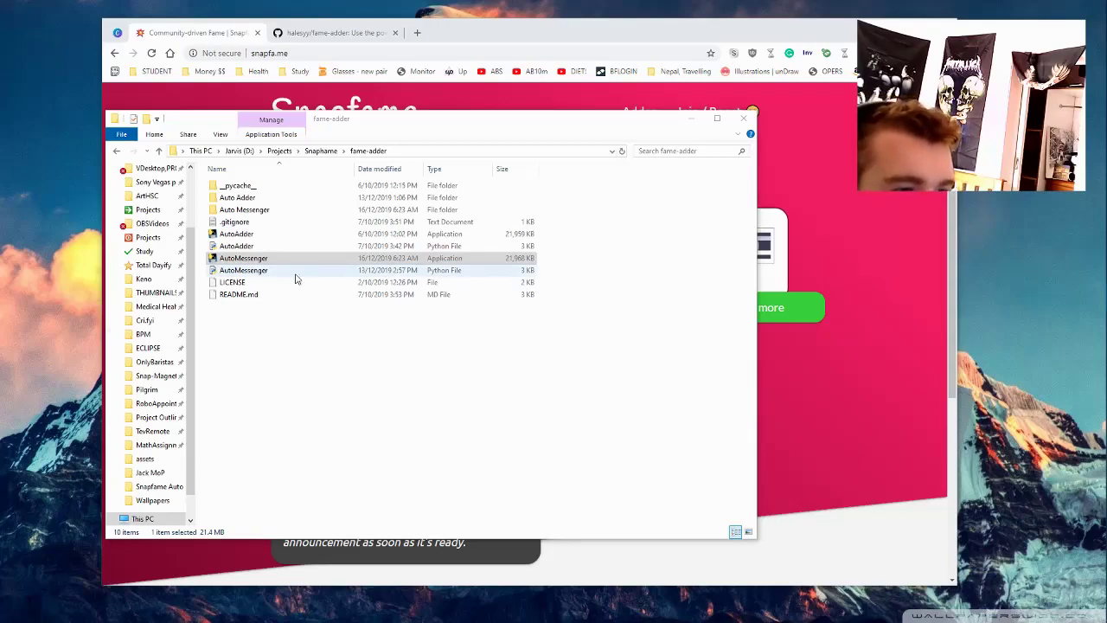
# - Minimize the file explorer window and look through the Snapfame home page, from its introduction to the Snapchat Community section
pyautogui.click(691, 119)
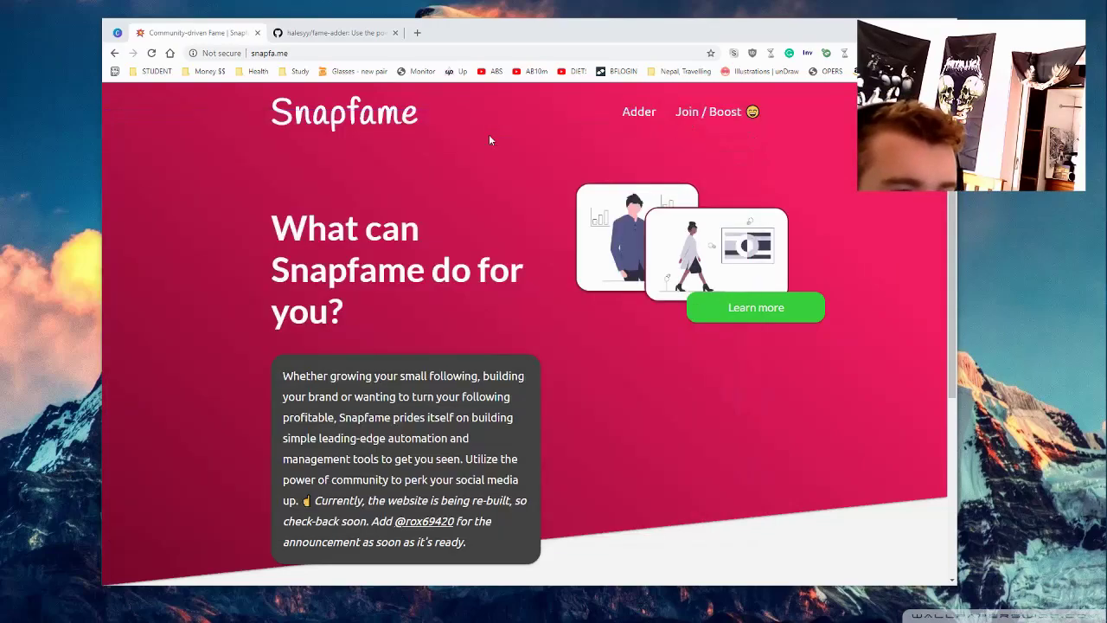
pyautogui.moveTo(418, 344); pyautogui.dragTo(361, 312)
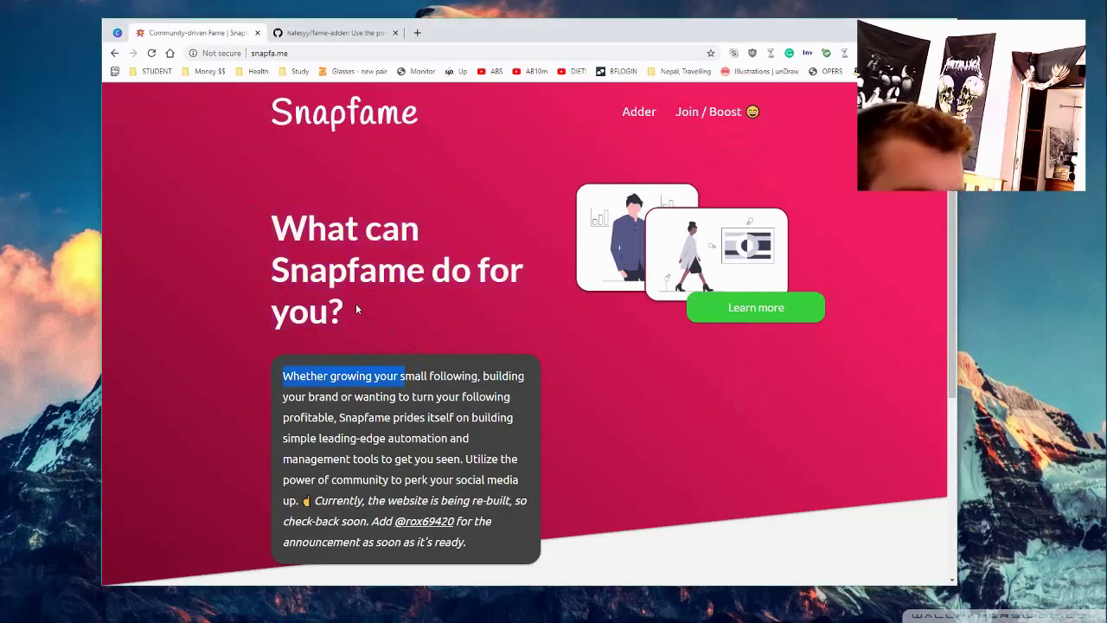
pyautogui.click(351, 279)
pyautogui.tripleClick(351, 279)
pyautogui.click(352, 279)
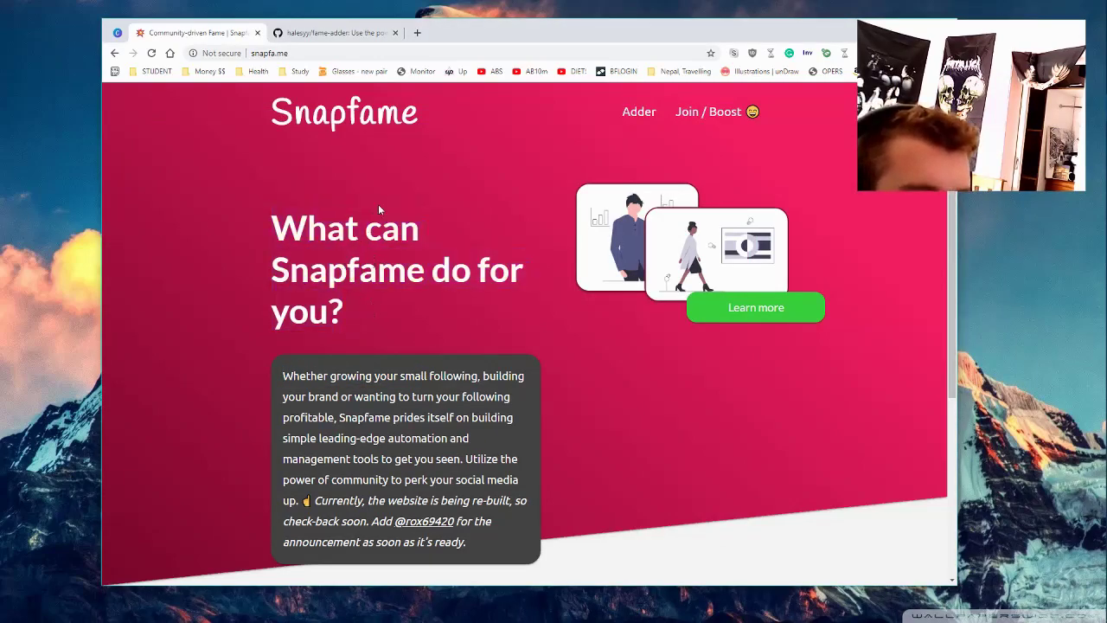
pyautogui.scroll(-3, 567, 267)
pyautogui.scroll(2, 617, 400)
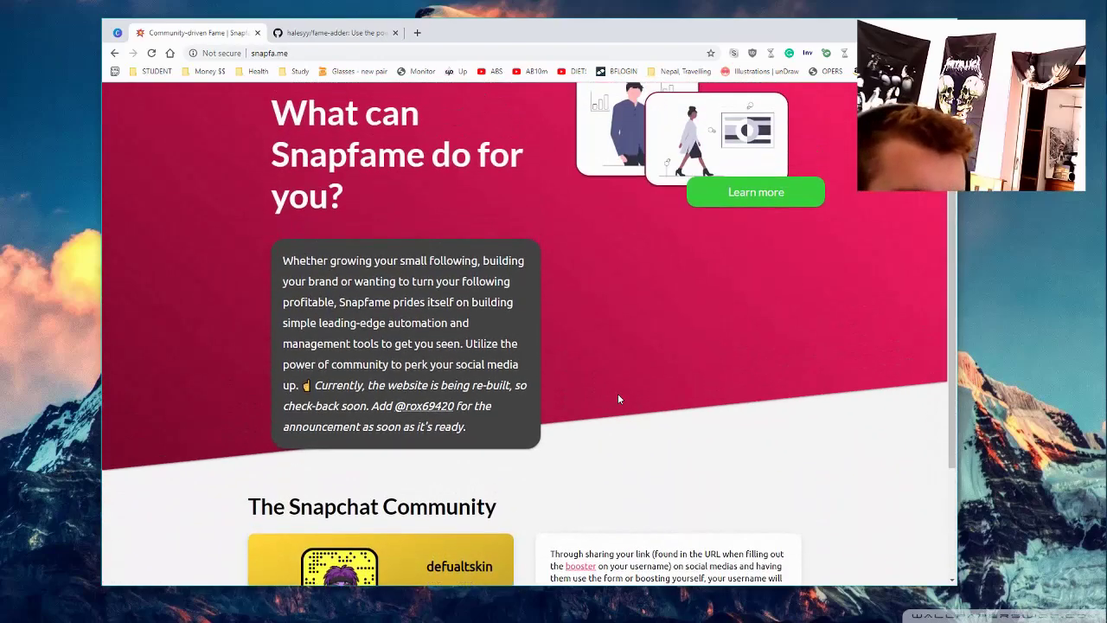
pyautogui.scroll(-2, 618, 397)
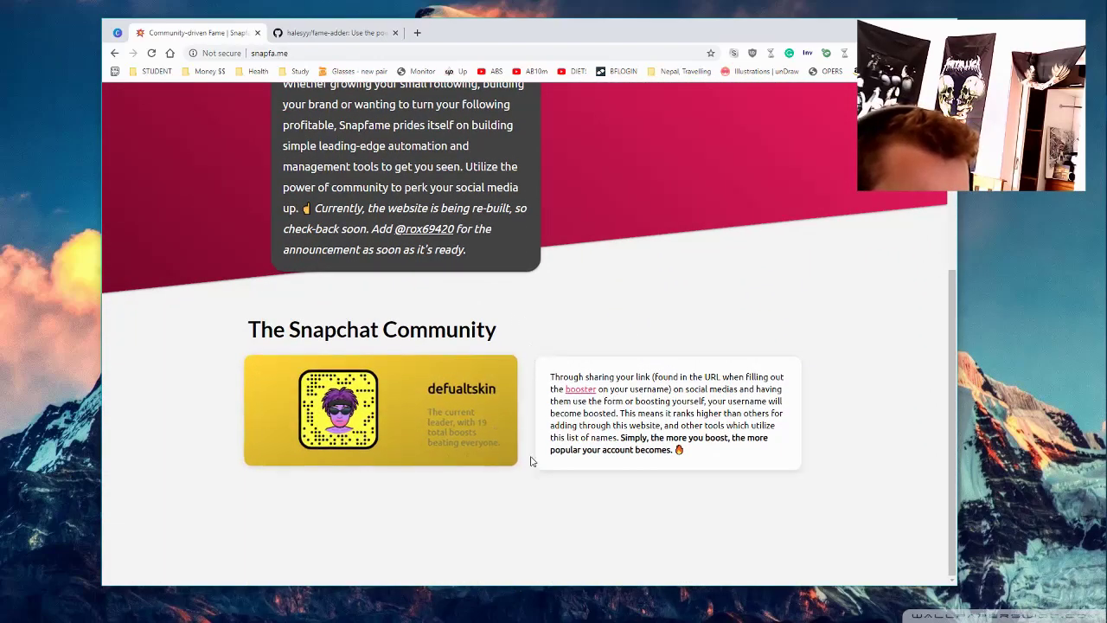
pyautogui.scroll(3, 604, 495)
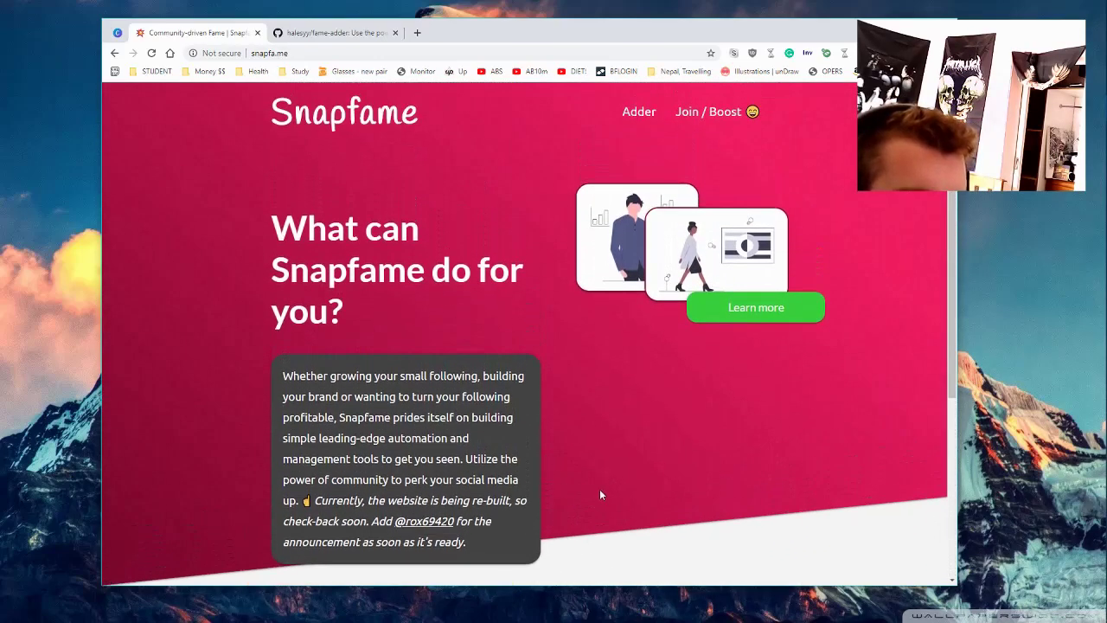
pyautogui.scroll(-3, 601, 490)
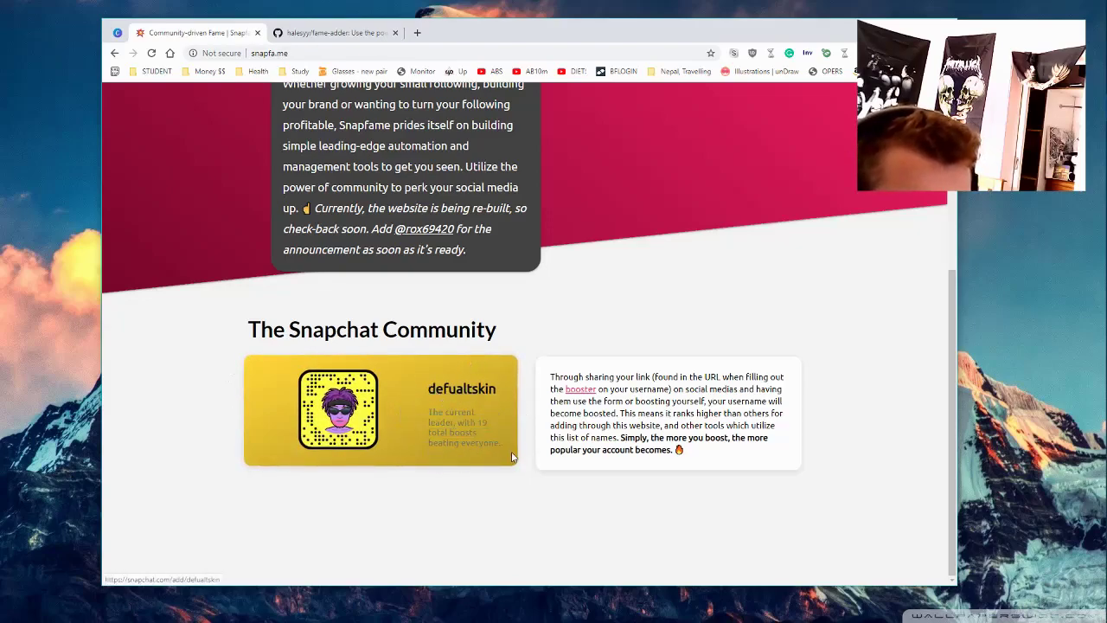
# - Open the community leader's Snapchat add page in a separate tab, view it and close that tab
pyautogui.moveTo(514, 457); pyautogui.dragTo(407, 387)
pyautogui.click(437, 452)
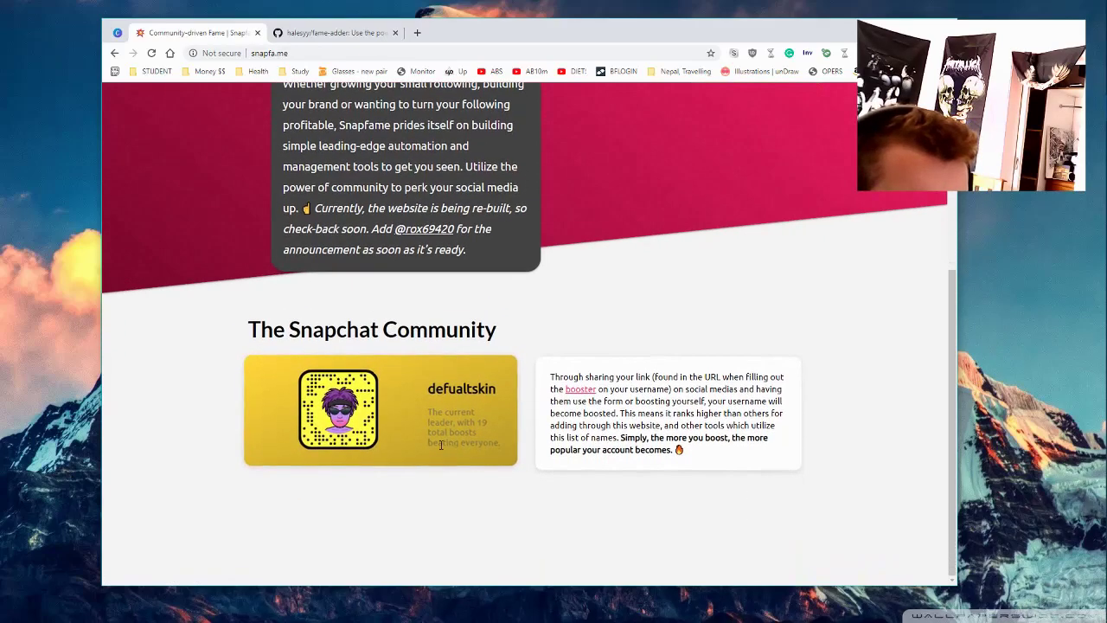
pyautogui.middleClick(433, 393)
pyautogui.click(321, 35)
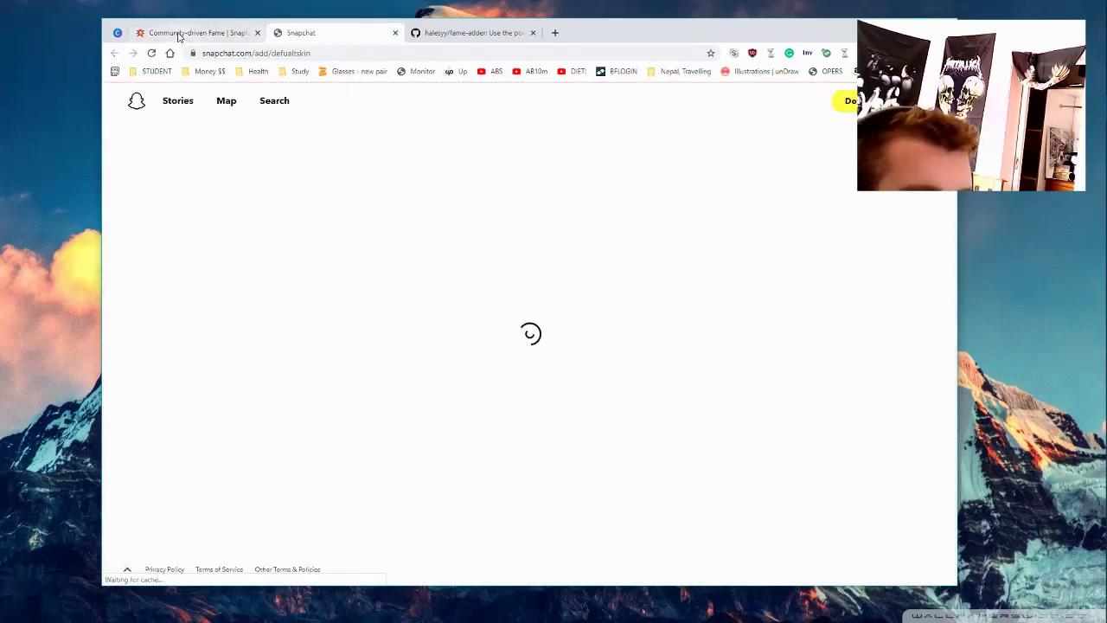
pyautogui.click(178, 34)
pyautogui.click(313, 36)
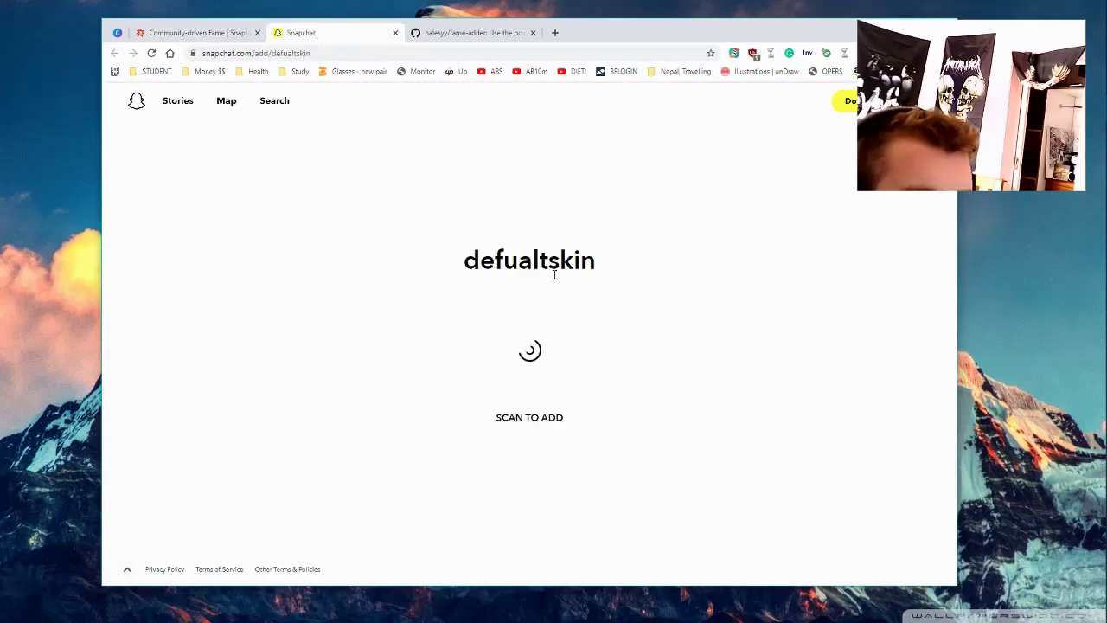
pyautogui.click(396, 32)
# - Open Snapfame's Adder page and refresh it to load another user's snapcode
pyautogui.scroll(3, 624, 340)
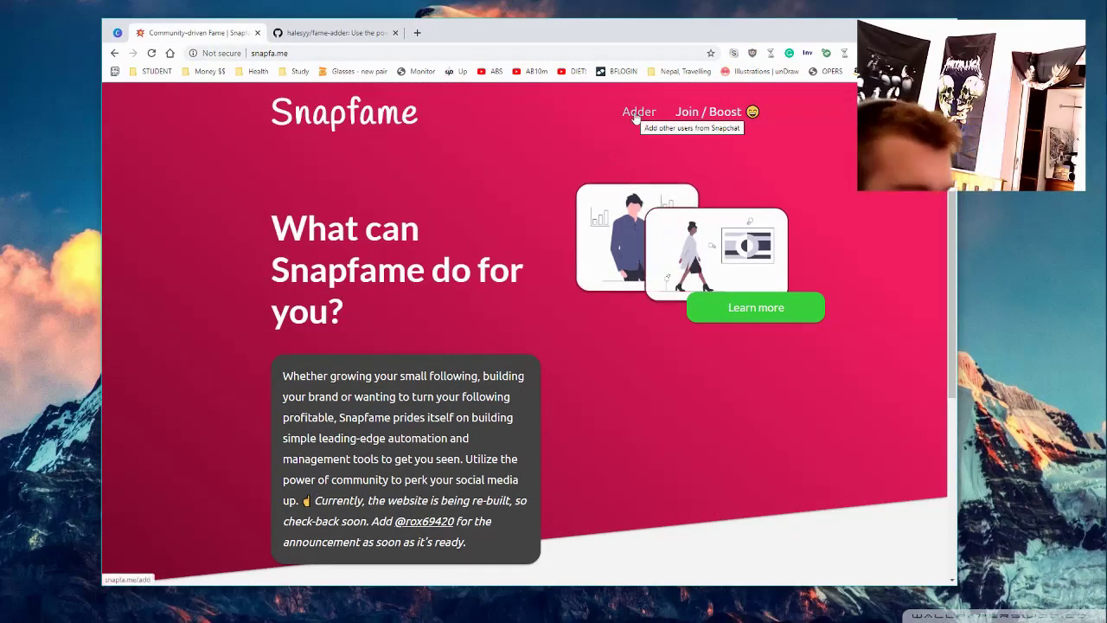
pyautogui.click(637, 117)
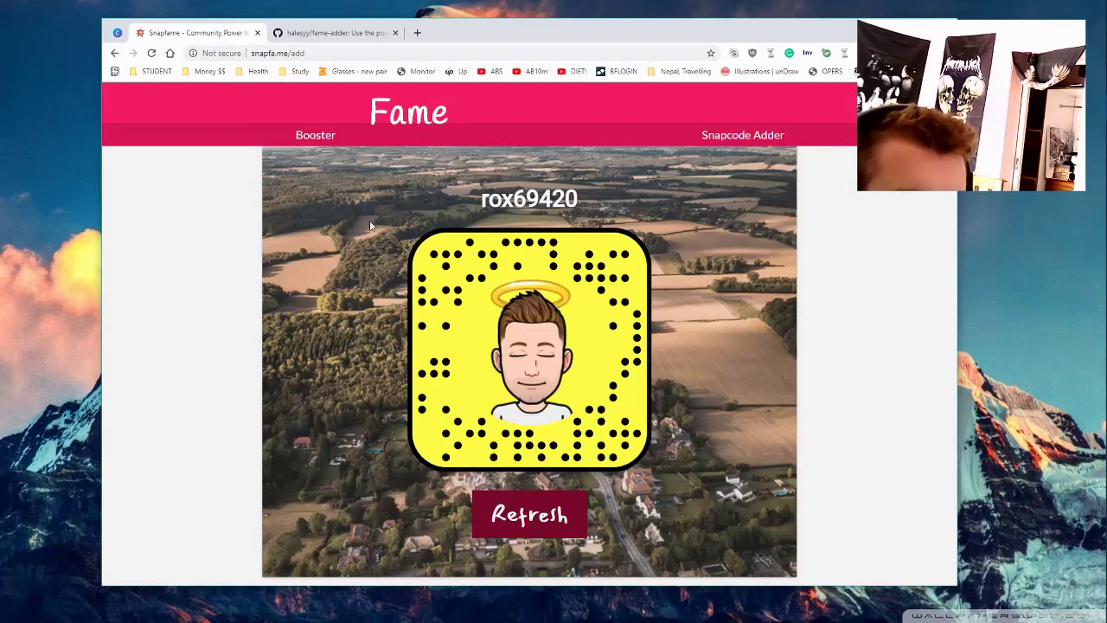
pyautogui.click(530, 514)
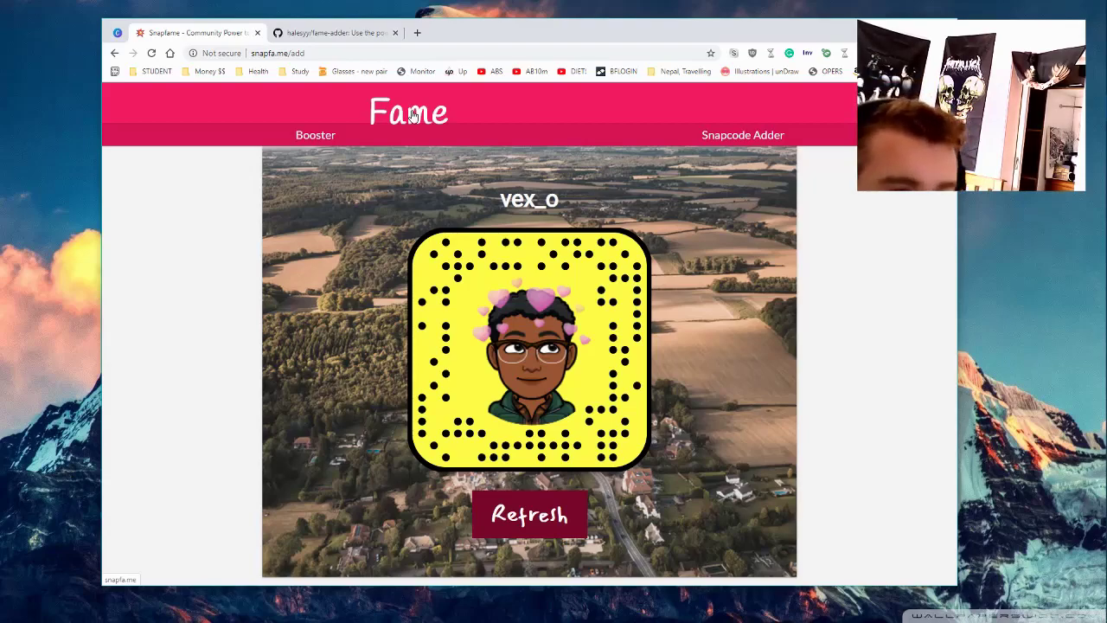
# - Return to the Snapfame home page and review The Snapchat Community section
pyautogui.click(412, 115)
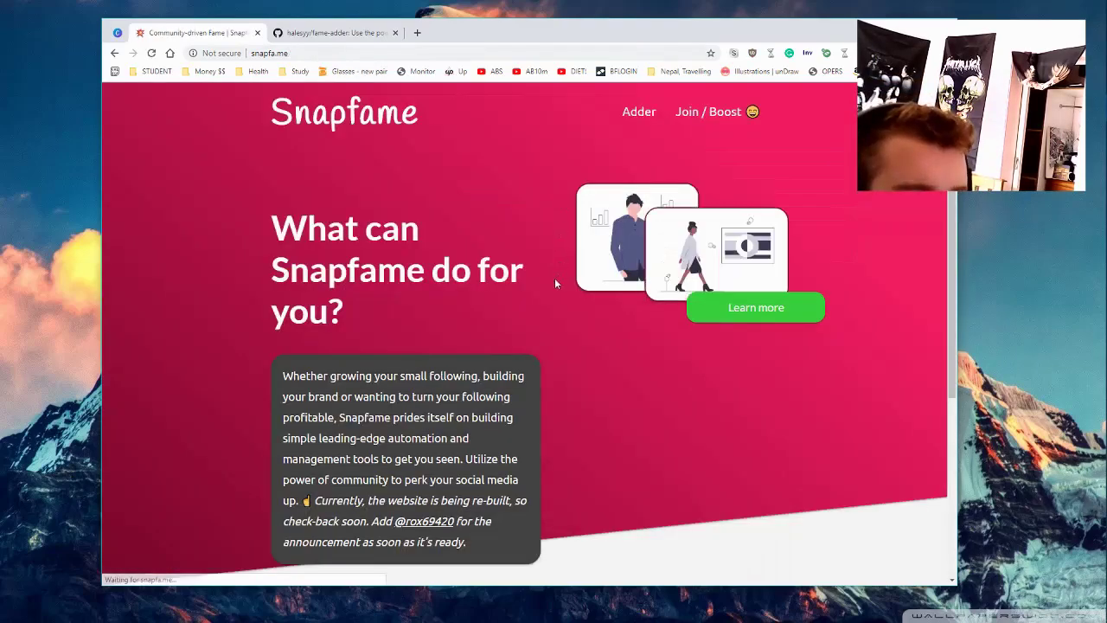
pyautogui.scroll(-4, 554, 278)
pyautogui.scroll(2, 643, 333)
pyautogui.scroll(-2, 646, 337)
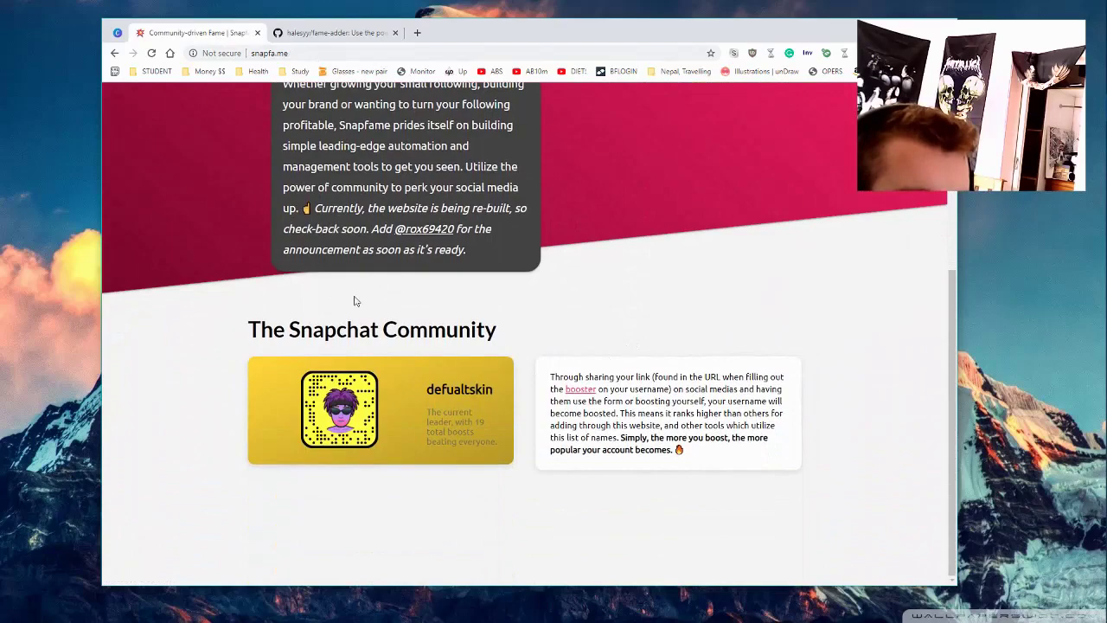
pyautogui.scroll(4, 689, 406)
# - Open the Join / Boost page and examine its username field and two friend fields
pyautogui.click(725, 114)
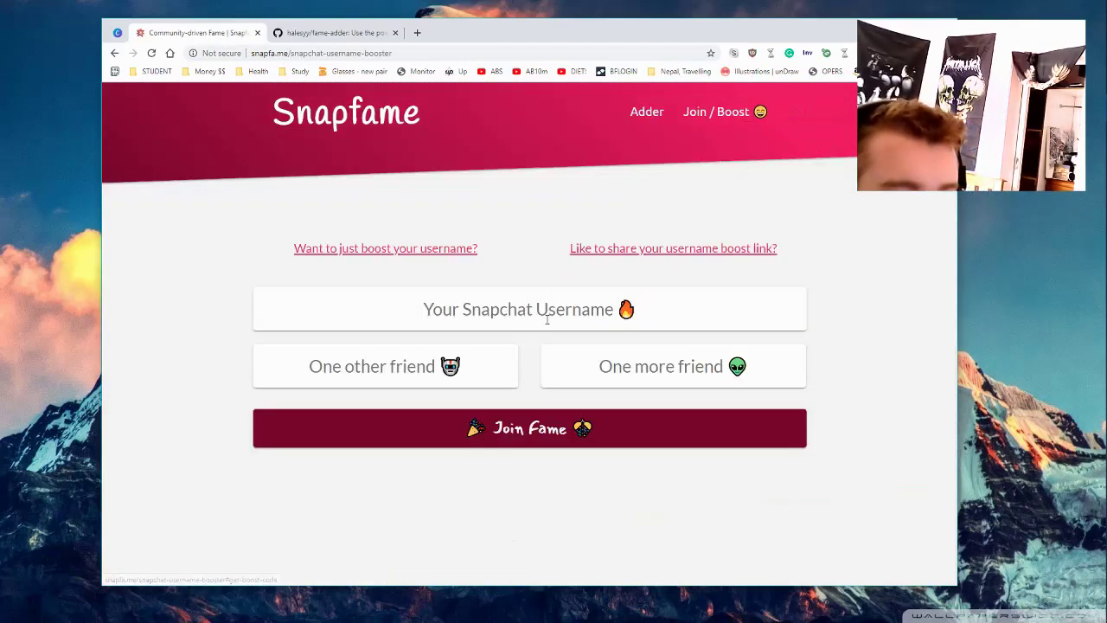
pyautogui.click(527, 309)
pyautogui.click(467, 373)
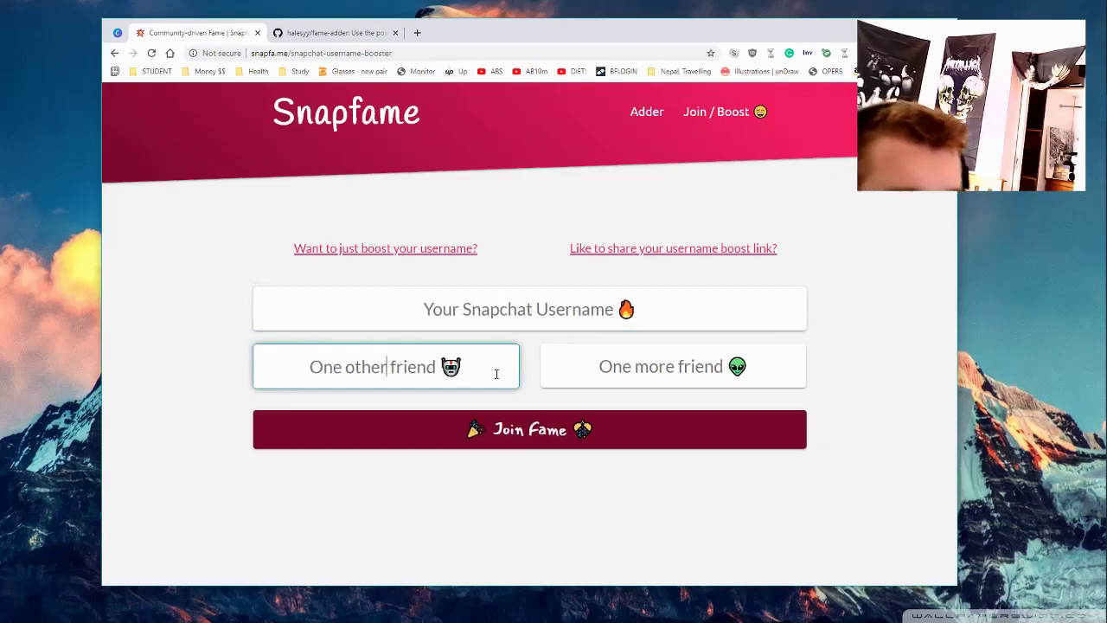
pyautogui.press('Tab')
pyautogui.click(392, 362)
pyautogui.press('Tab')
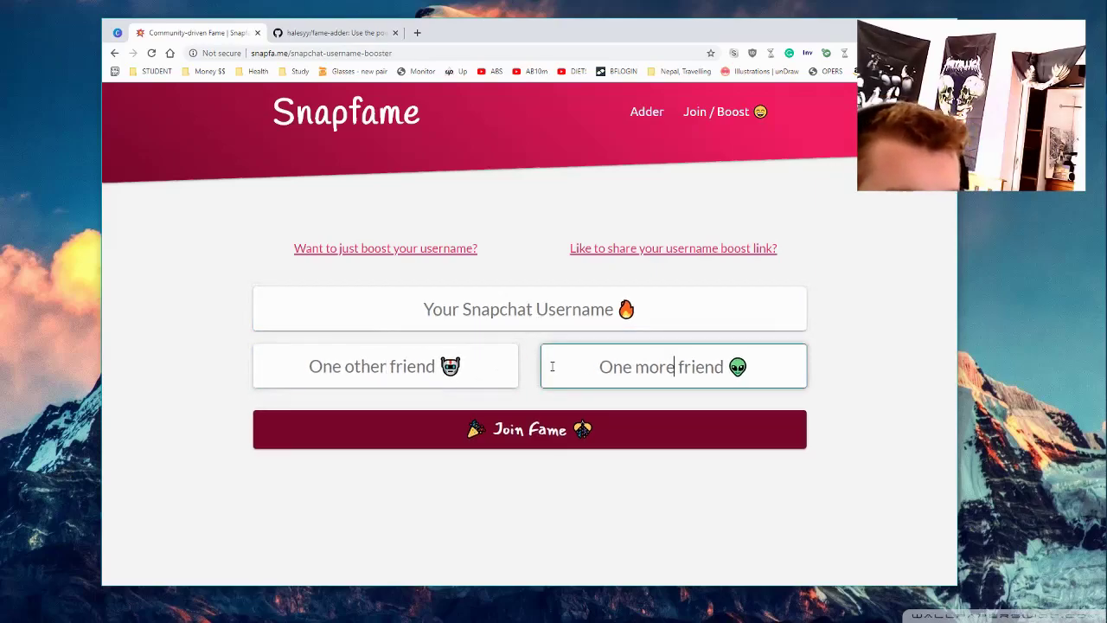
pyautogui.click(529, 363)
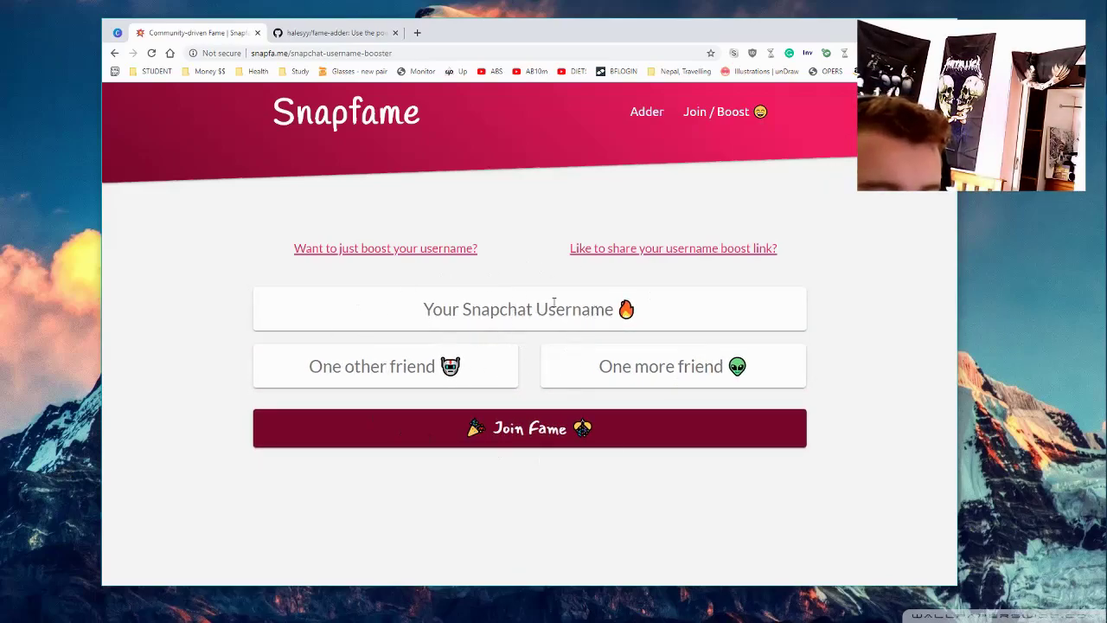
# - Enter the Snapchat username to boost, switch the form to username-boost-only mode and dismiss the success message
pyautogui.click(664, 308)
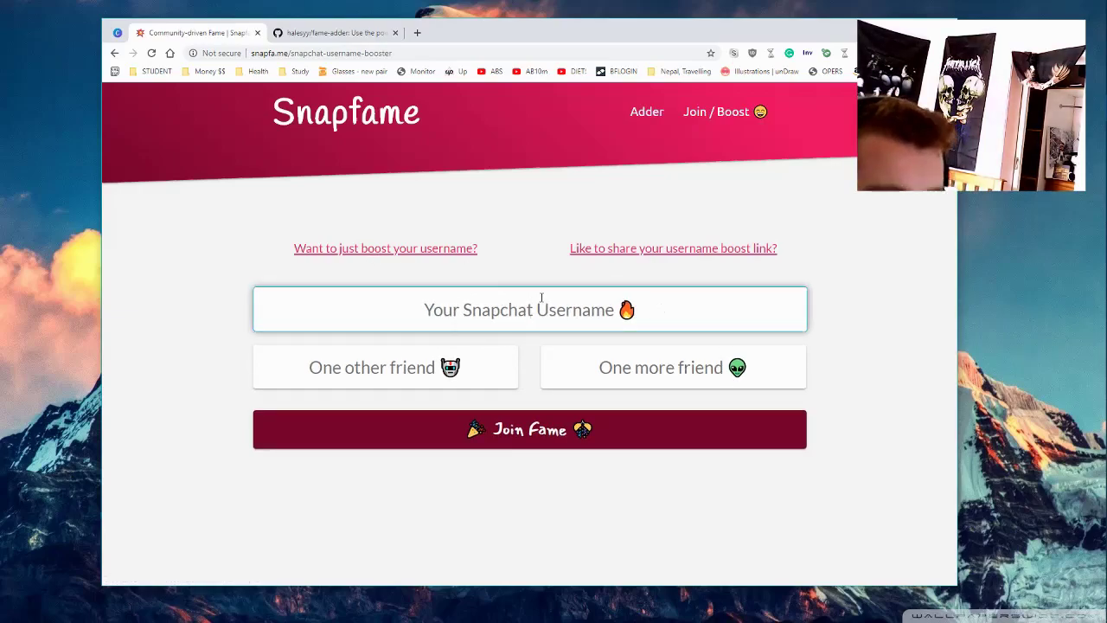
pyautogui.write('rox69420')
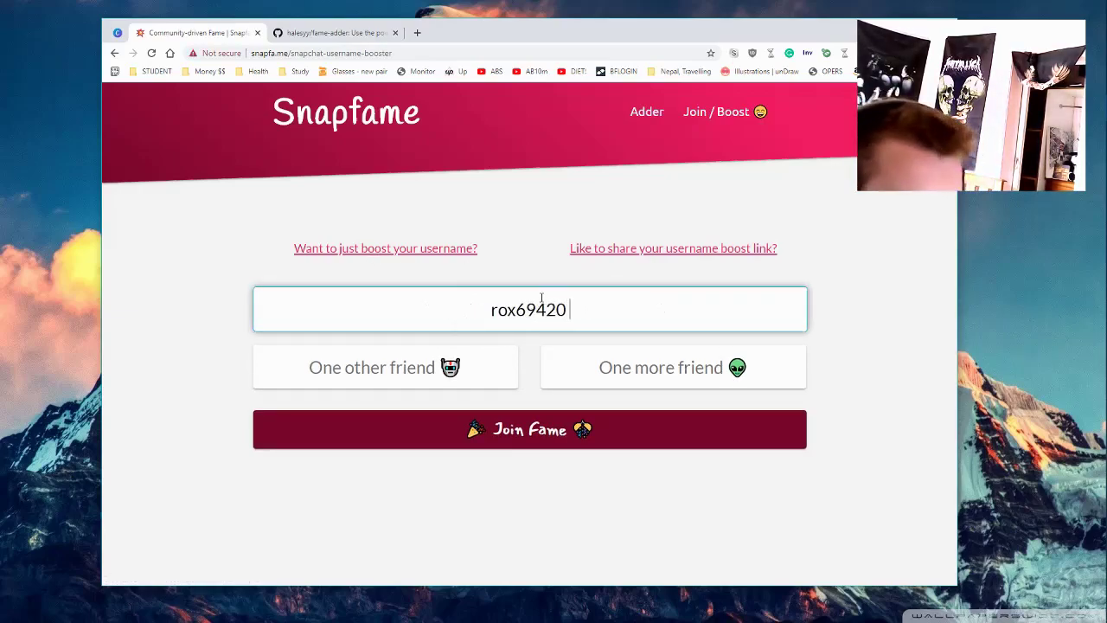
pyautogui.press('BackSpace')
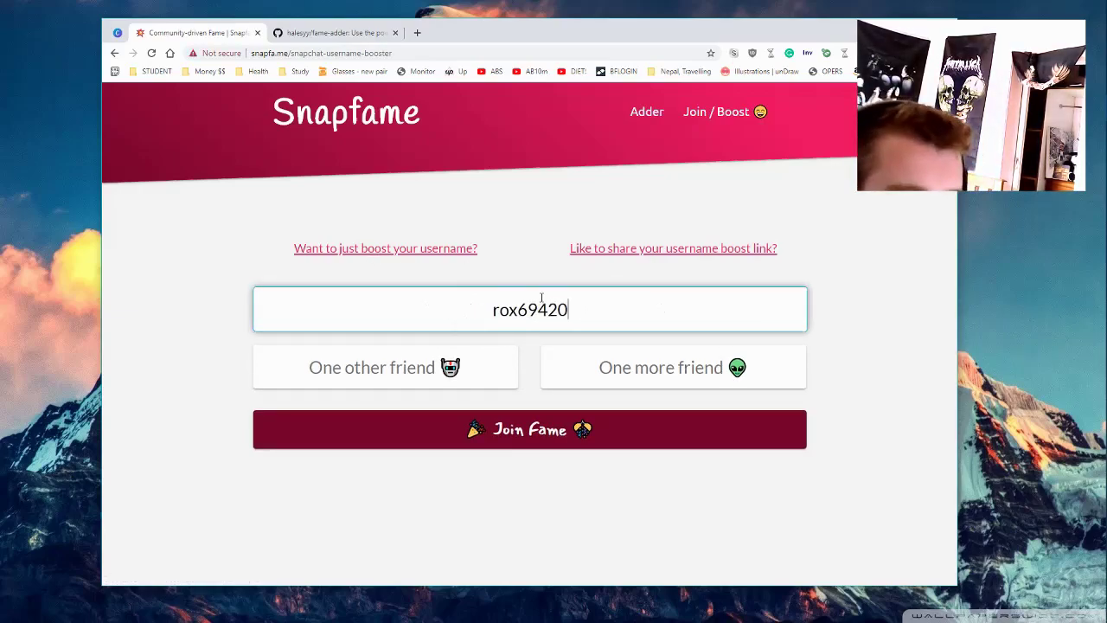
pyautogui.click(418, 250)
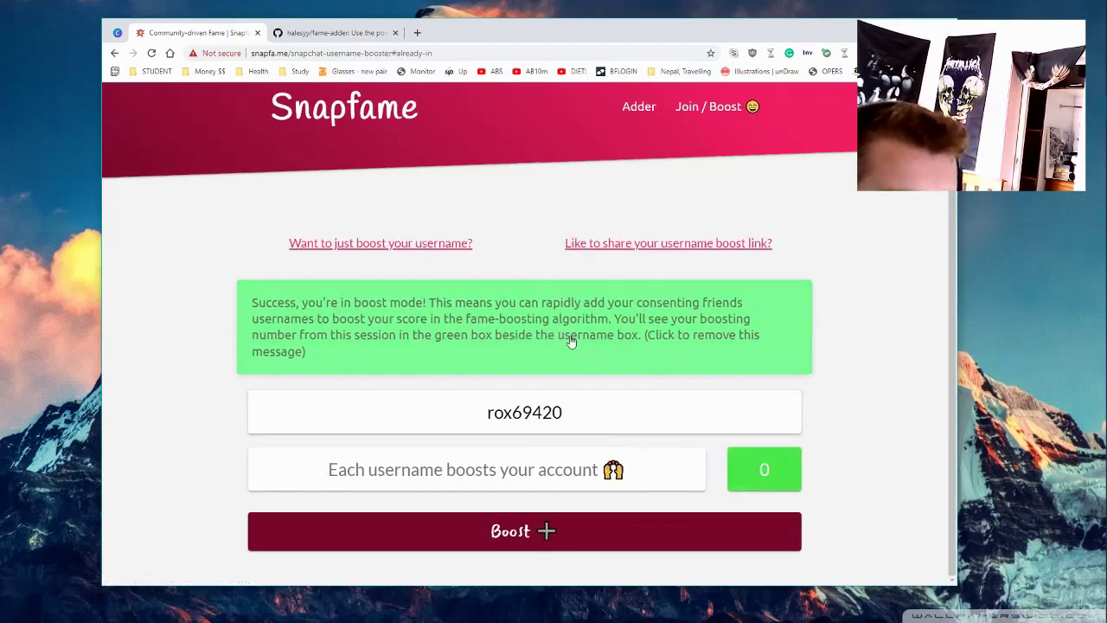
pyautogui.click(519, 333)
pyautogui.click(423, 373)
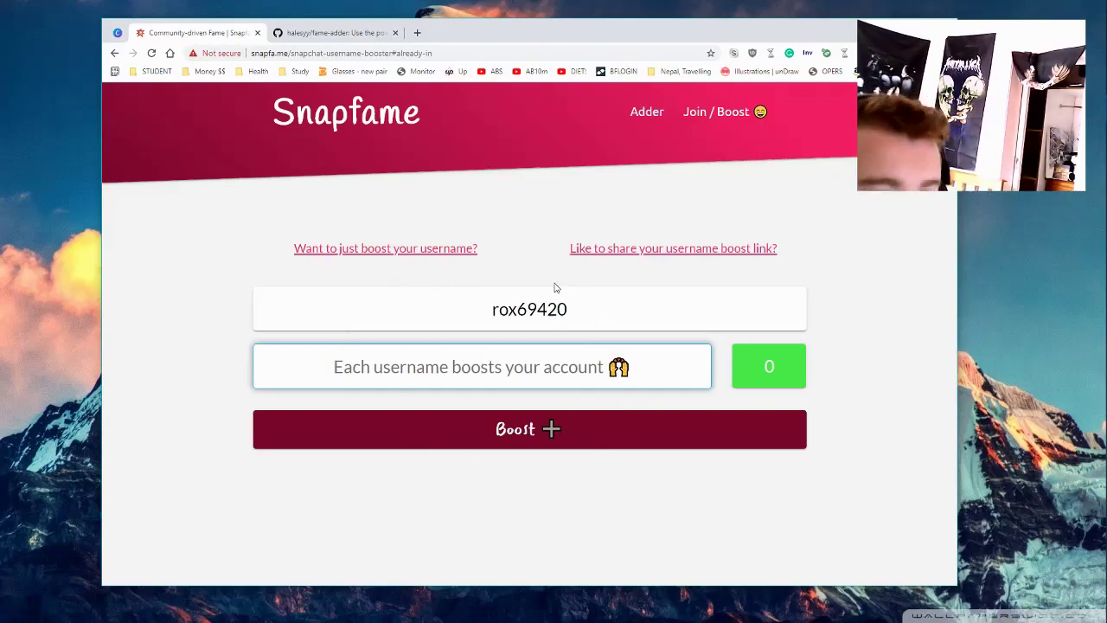
# - Go back to the Snapfame home page and examine the current leader's card in the community section
pyautogui.click(339, 130)
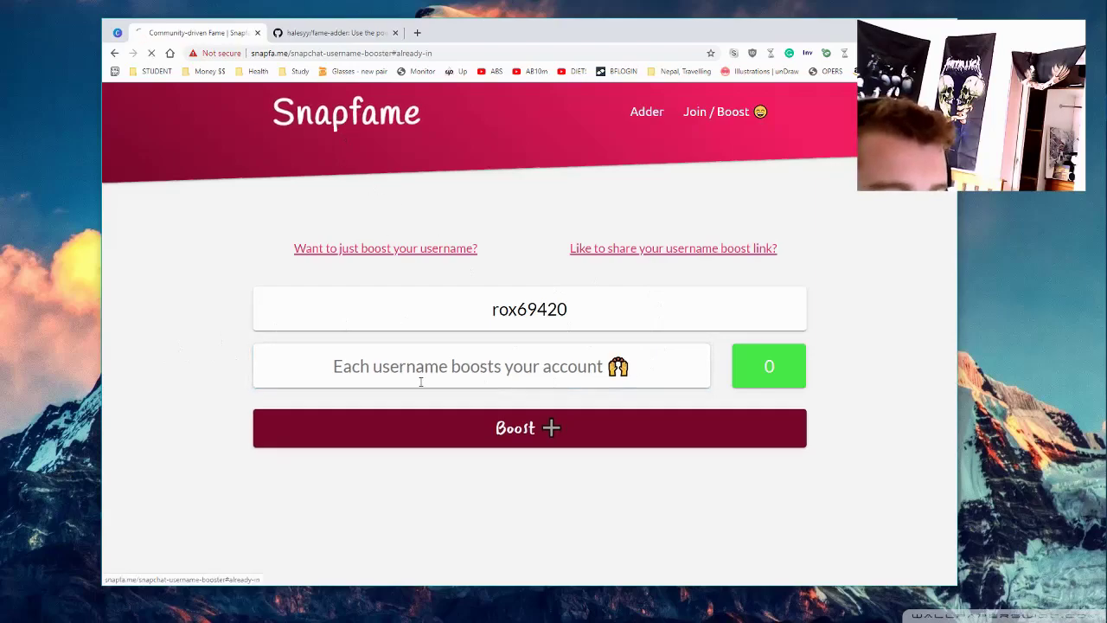
pyautogui.scroll(-3, 437, 445)
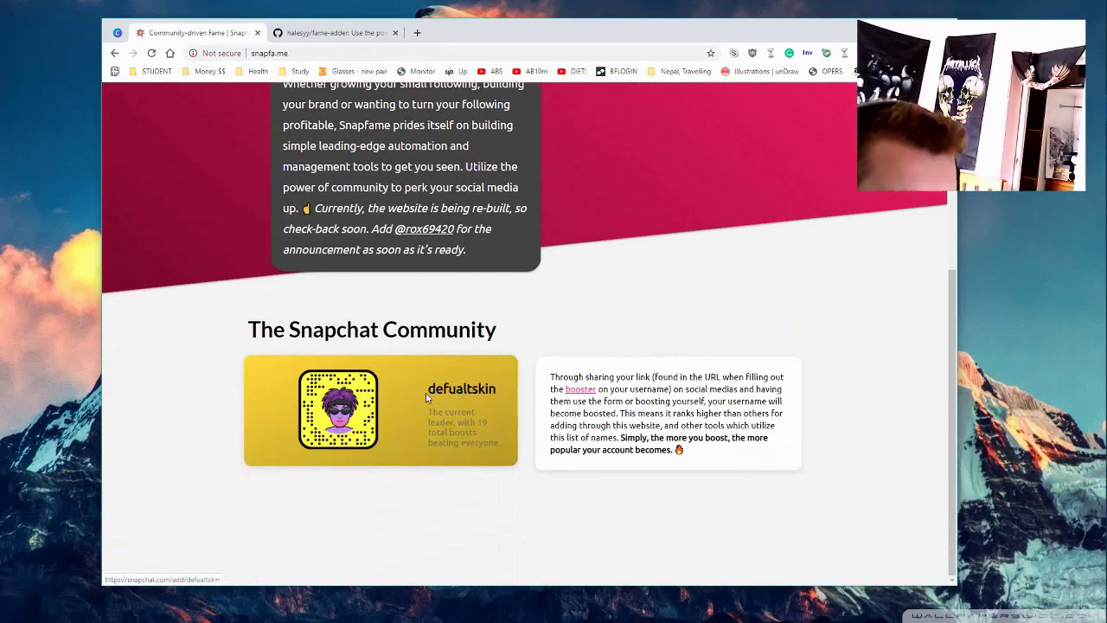
pyautogui.scroll(5, 571, 450)
pyautogui.scroll(-5, 567, 459)
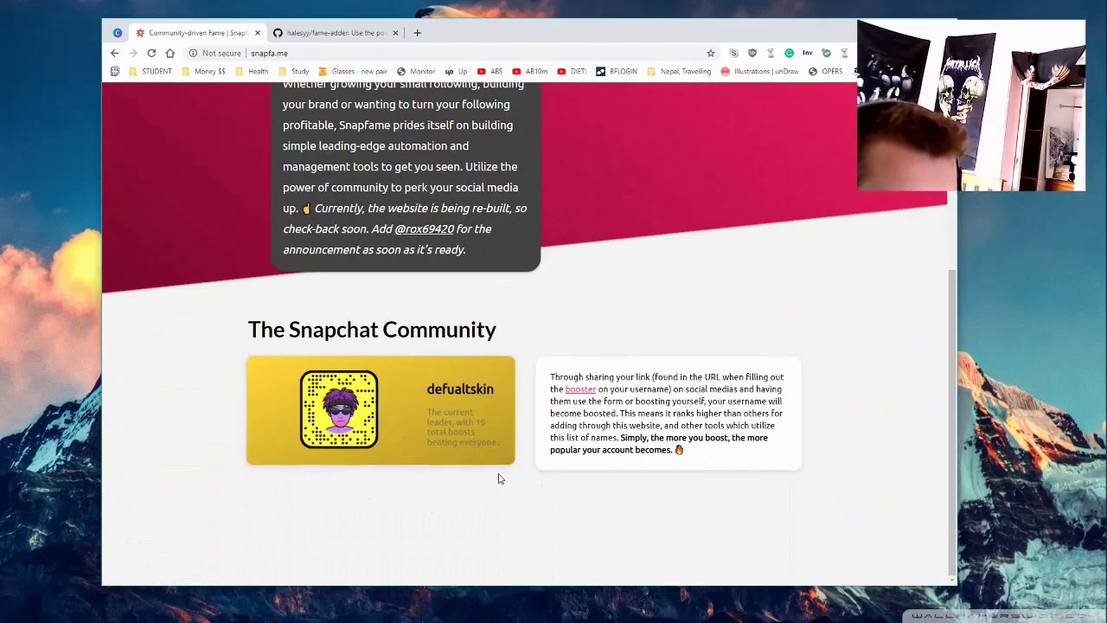
pyautogui.scroll(5, 497, 477)
# - Return to the booster page, switch it to username-boost-only mode again and dismiss the message
pyautogui.click(638, 256)
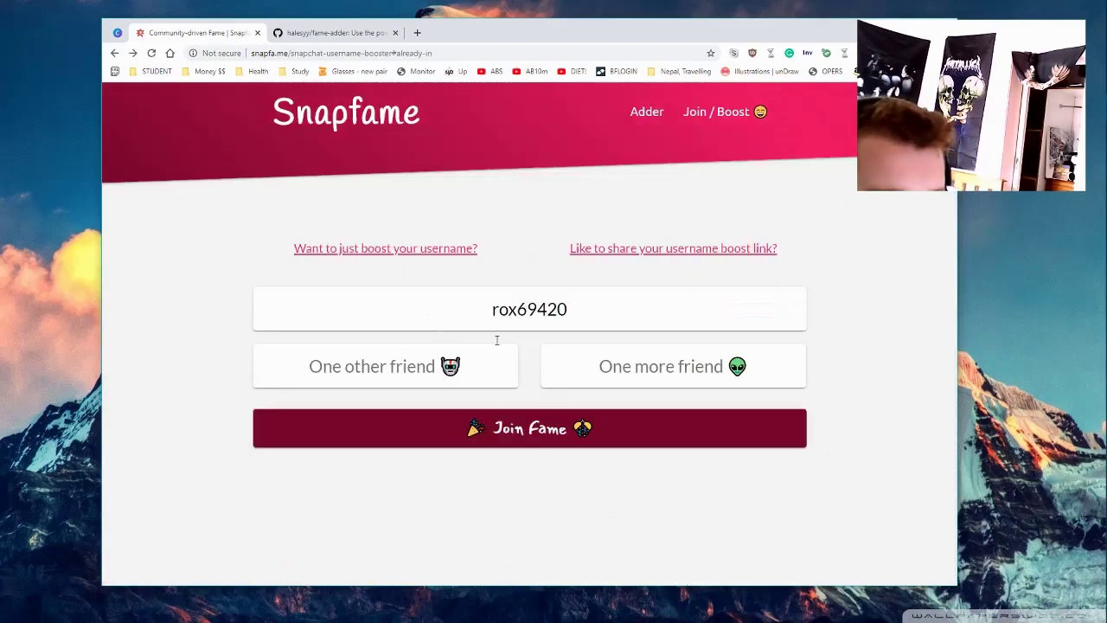
pyautogui.click(424, 382)
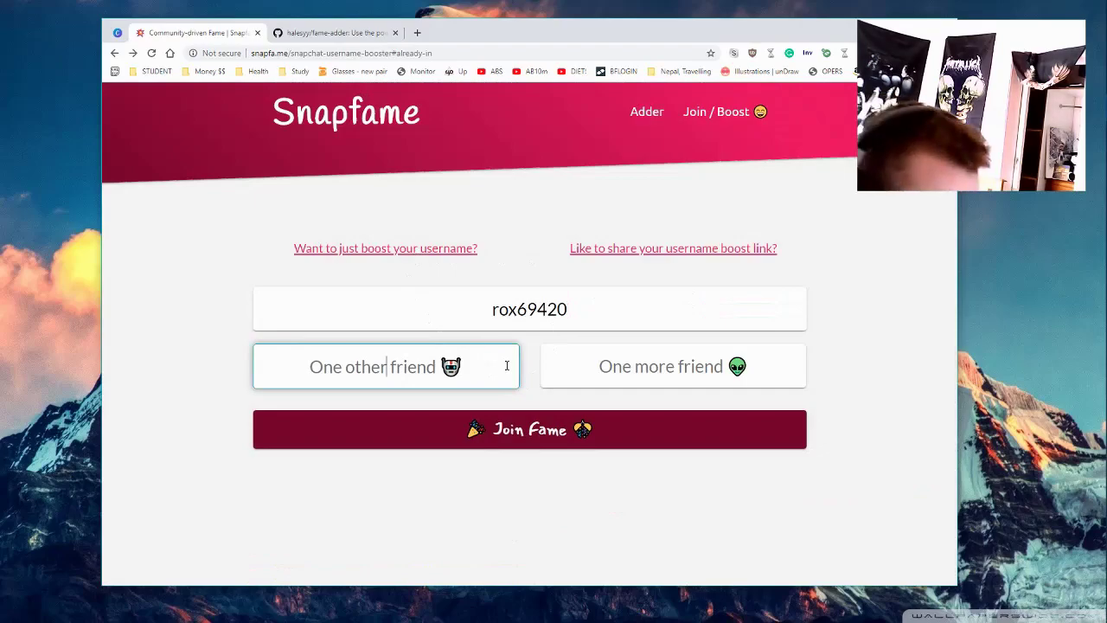
pyautogui.moveTo(456, 258); pyautogui.dragTo(519, 294)
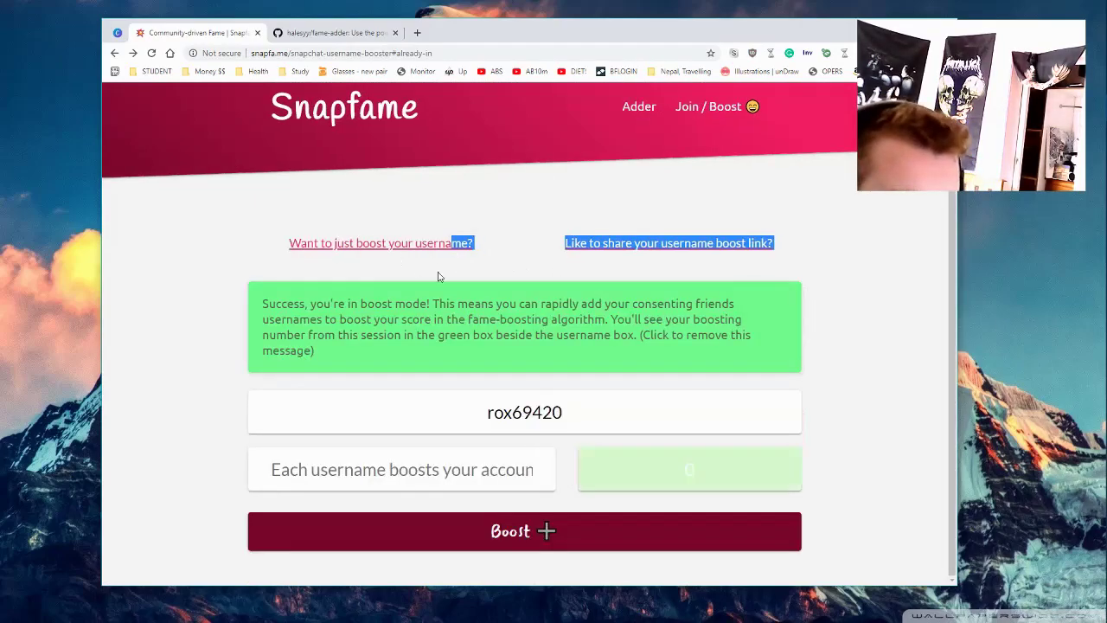
pyautogui.click(519, 355)
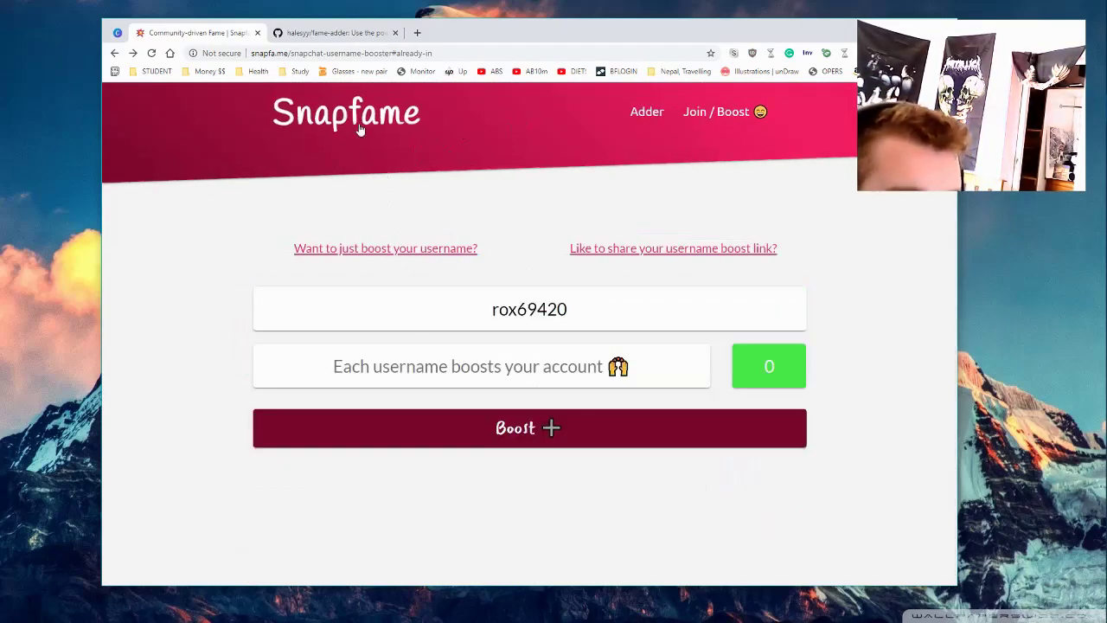
# - Boost the entered account by submitting the friend username "test"
pyautogui.click(433, 348)
pyautogui.write('test')
pyautogui.click(588, 441)
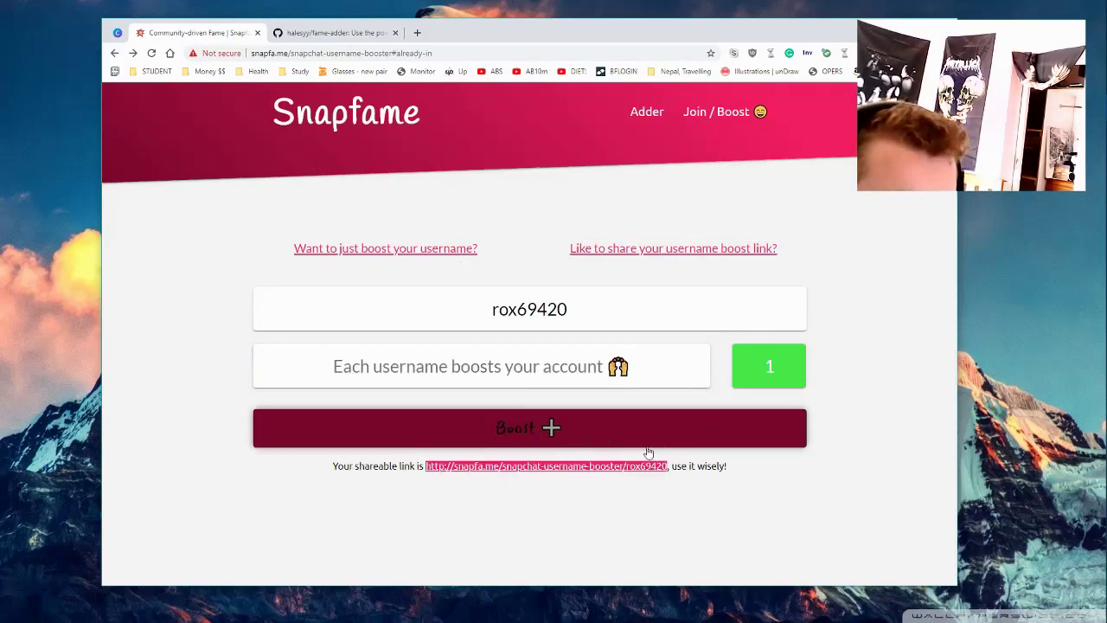
# - Open the shareable username-booster link shown below the Boost form in a new tab and switch to it
pyautogui.moveTo(305, 482); pyautogui.dragTo(752, 485)
pyautogui.click(769, 510)
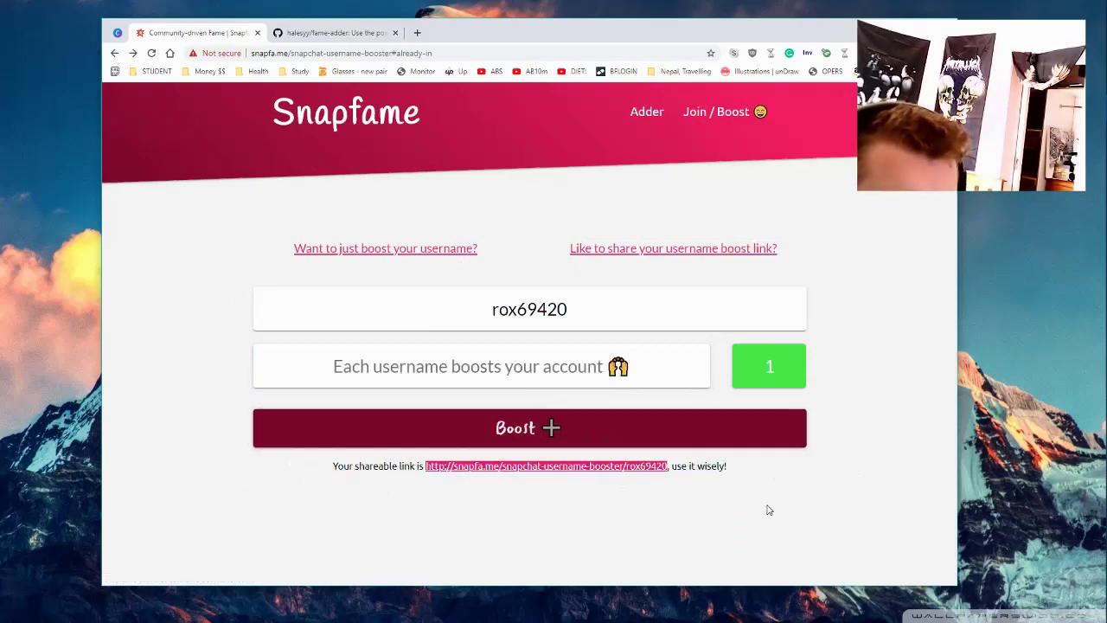
pyautogui.rightClick(577, 470)
pyautogui.click(489, 498)
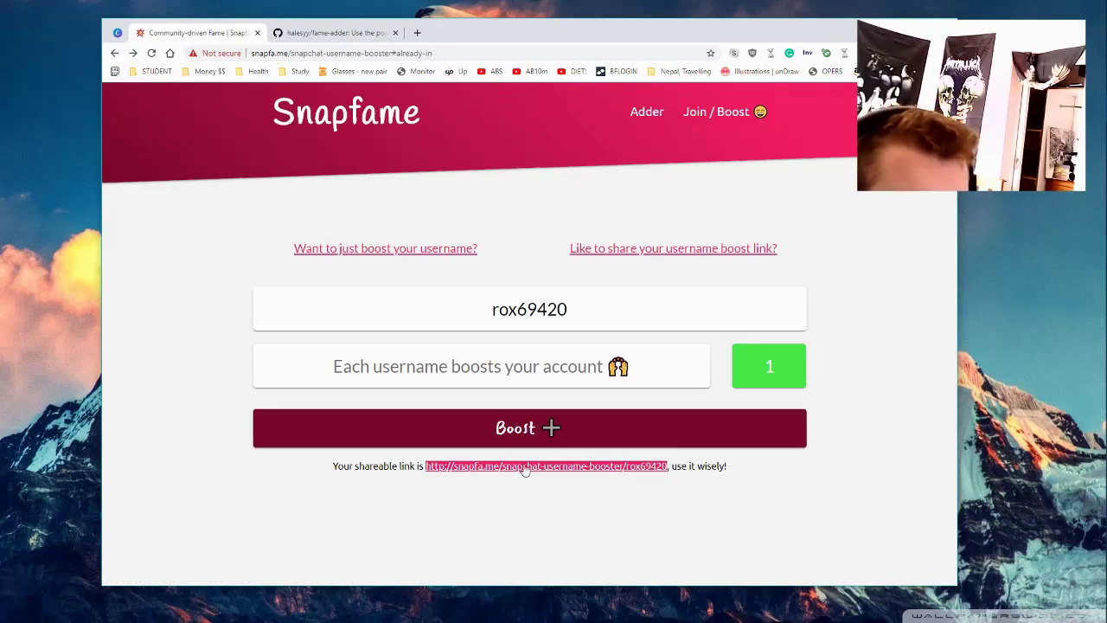
pyautogui.keyDown('ctrl'); pyautogui.click(524, 468); pyautogui.keyUp('ctrl')
pyautogui.click(333, 32)
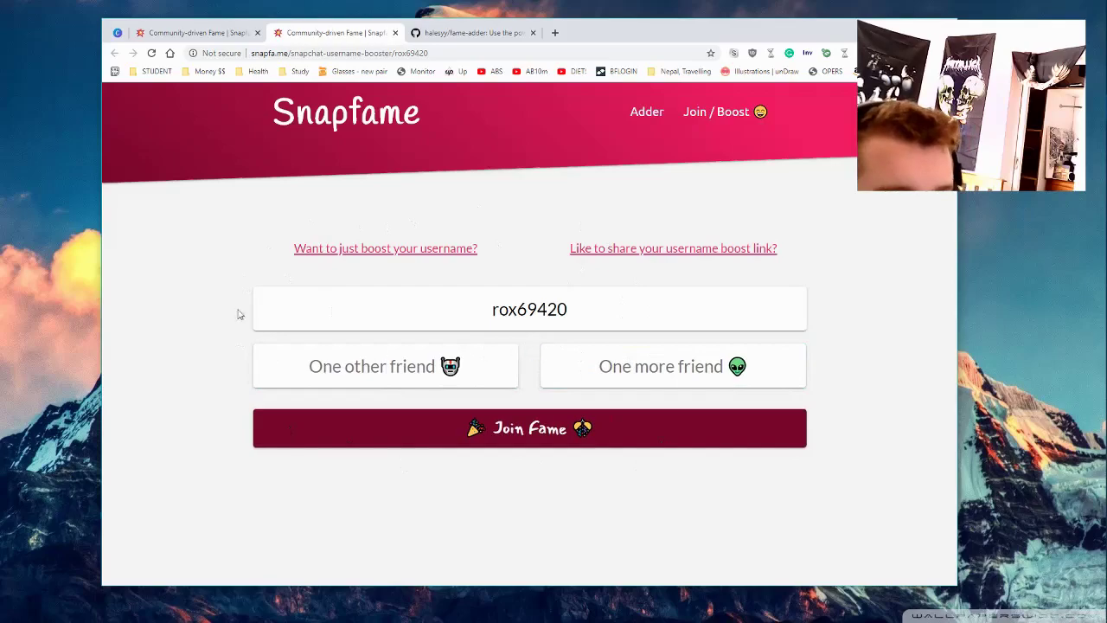
# - Examine the prefilled username field on the booster page and the matching username at the end of the page address
pyautogui.doubleClick(457, 321)
pyautogui.click(535, 349)
pyautogui.doubleClick(411, 54)
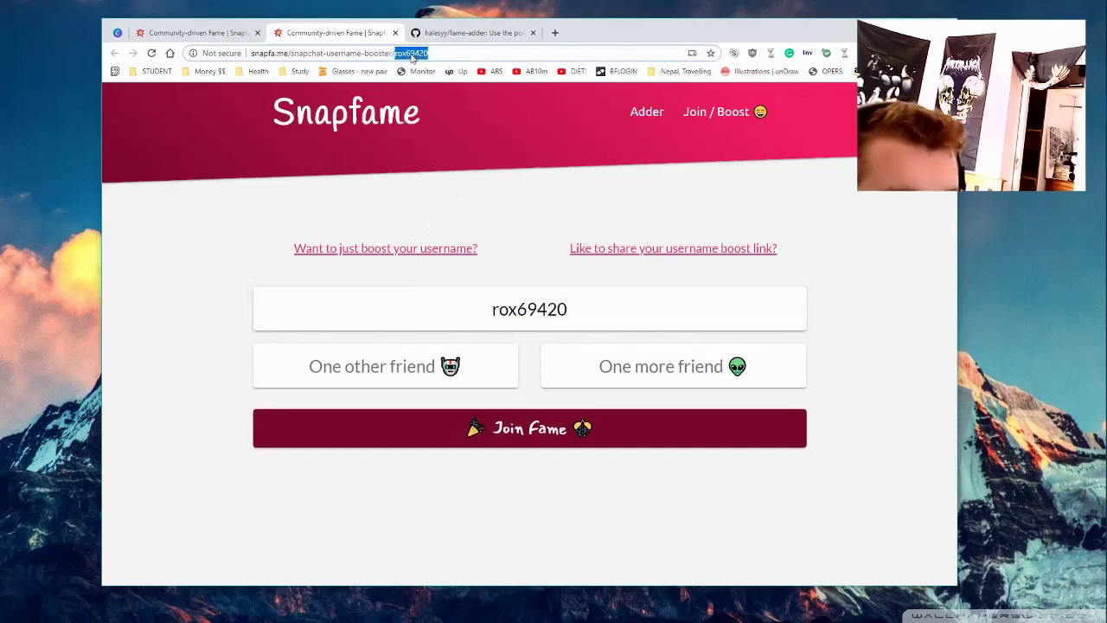
pyautogui.click(406, 229)
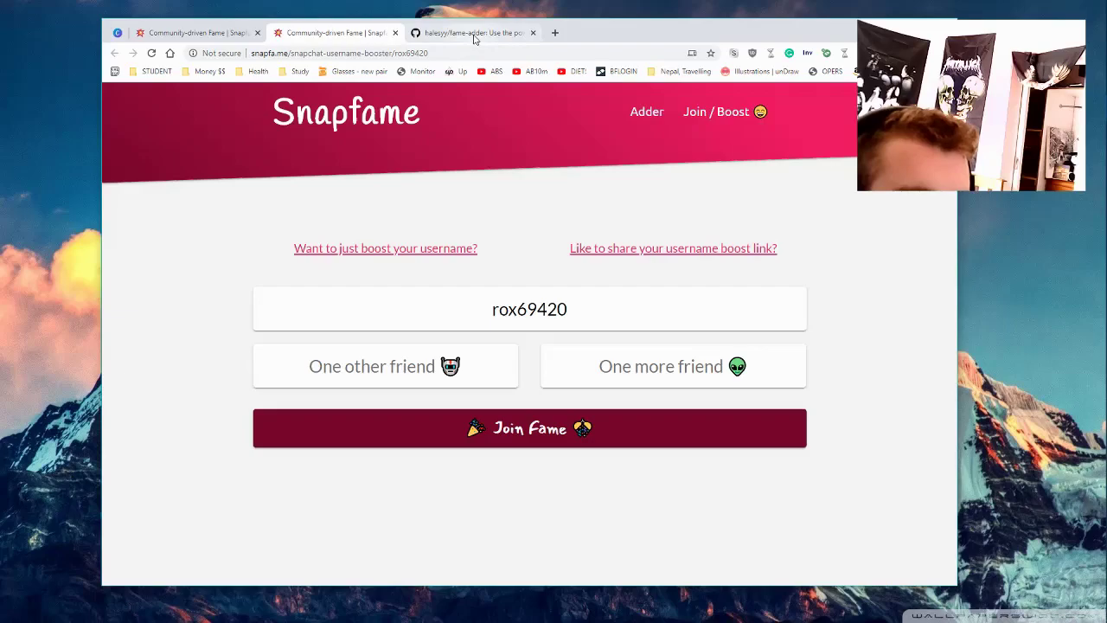
# - Switch to the fame-adder repository on GitHub and look over its file list and the start of the README
pyautogui.click(474, 34)
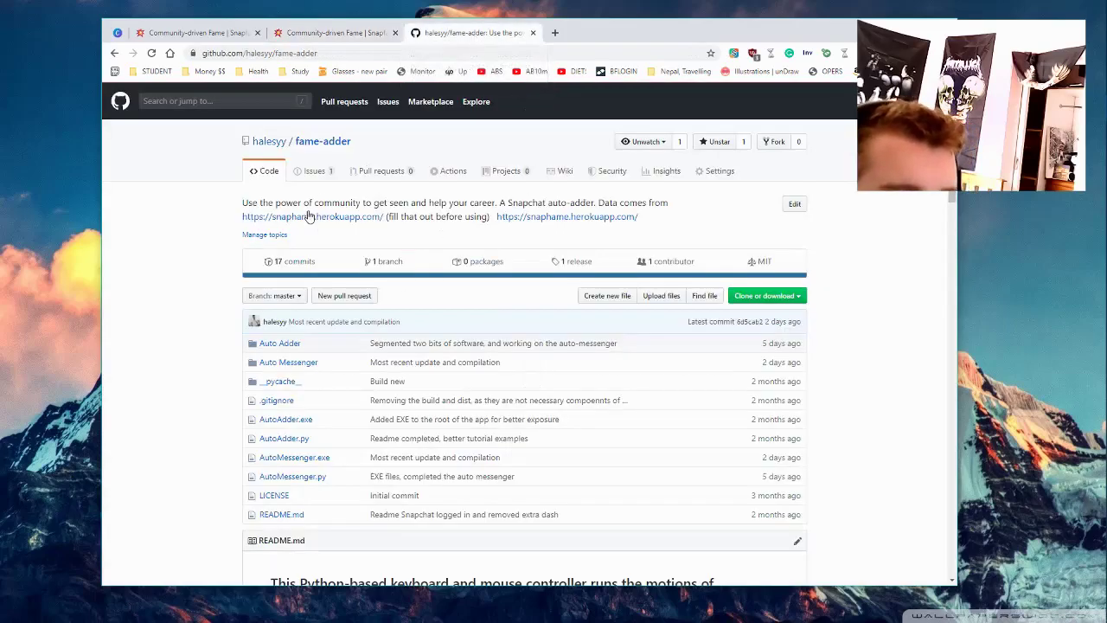
pyautogui.click(349, 37)
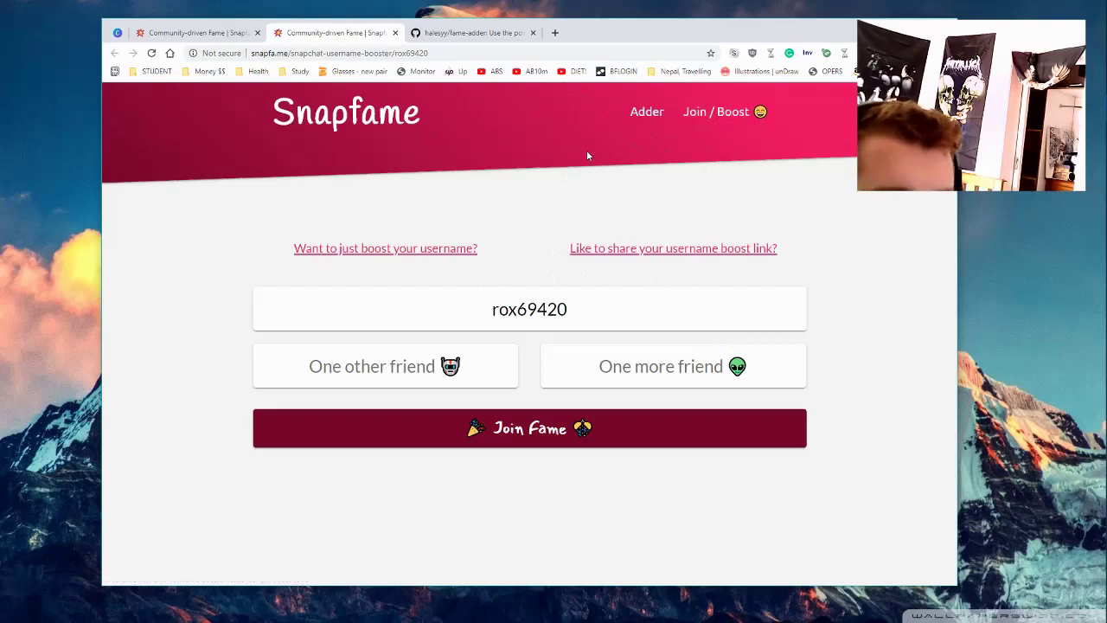
pyautogui.click(471, 32)
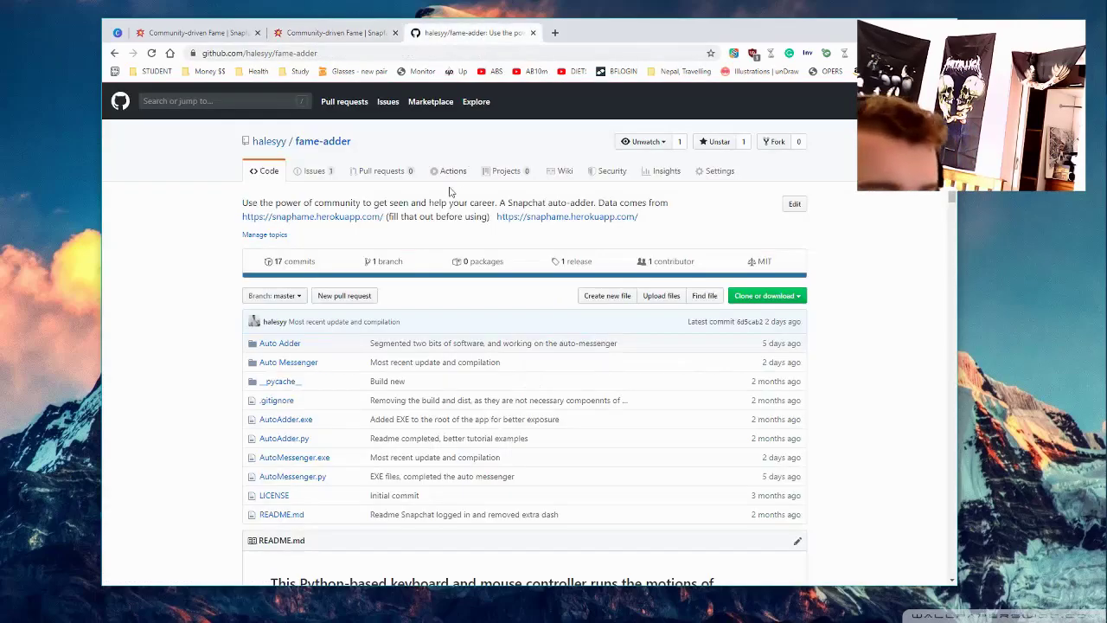
pyautogui.scroll(-2, 159, 260)
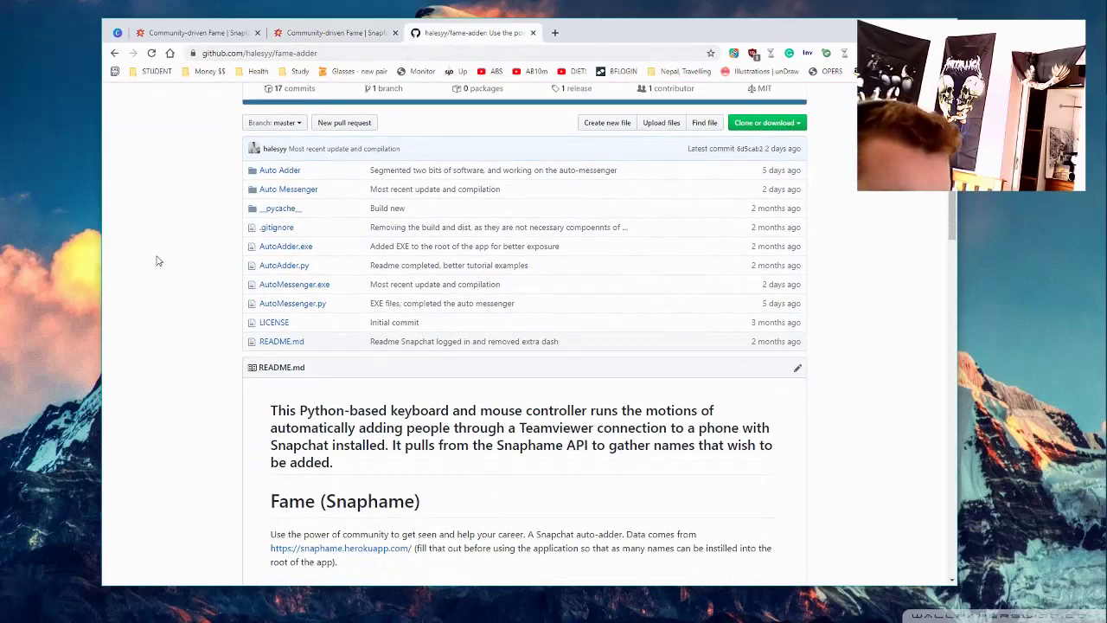
pyautogui.scroll(1, 394, 300)
pyautogui.scroll(1, 394, 300)
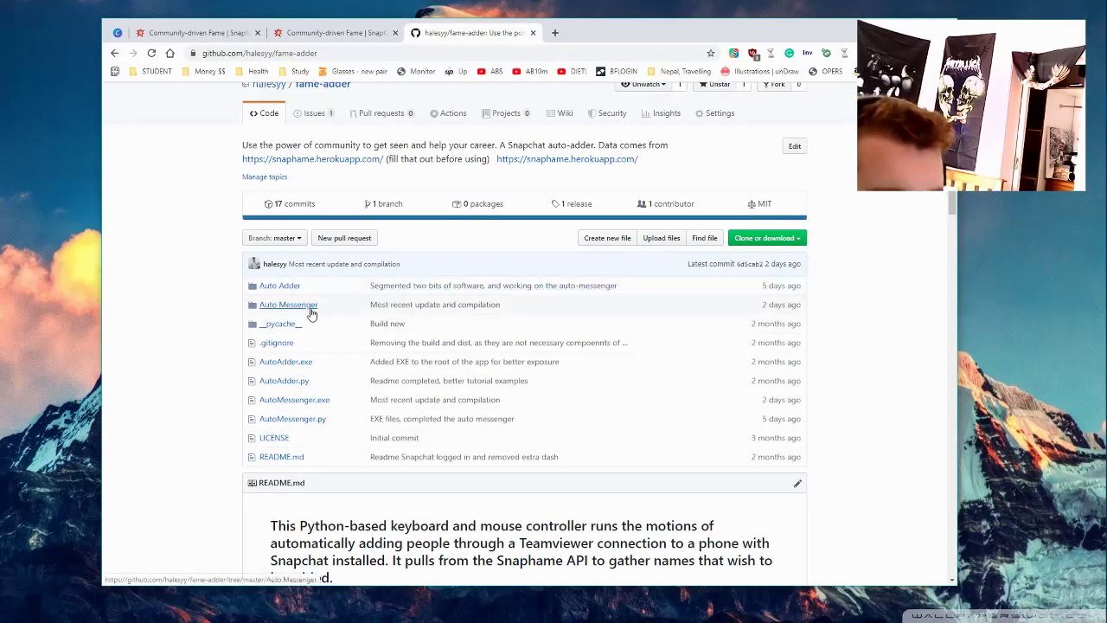
# - Bring up the TeamViewer phone session and the AutoMessenger.exe console, moving the console clear of the phone's chat list
pyautogui.moveTo(1104, 243)
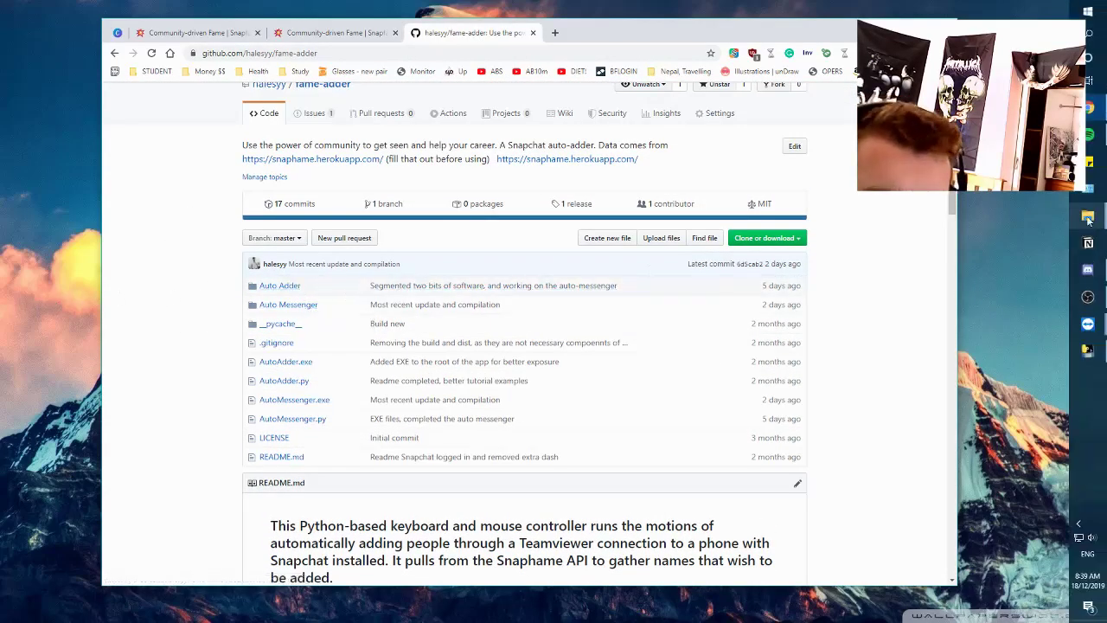
pyautogui.moveTo(1101, 362)
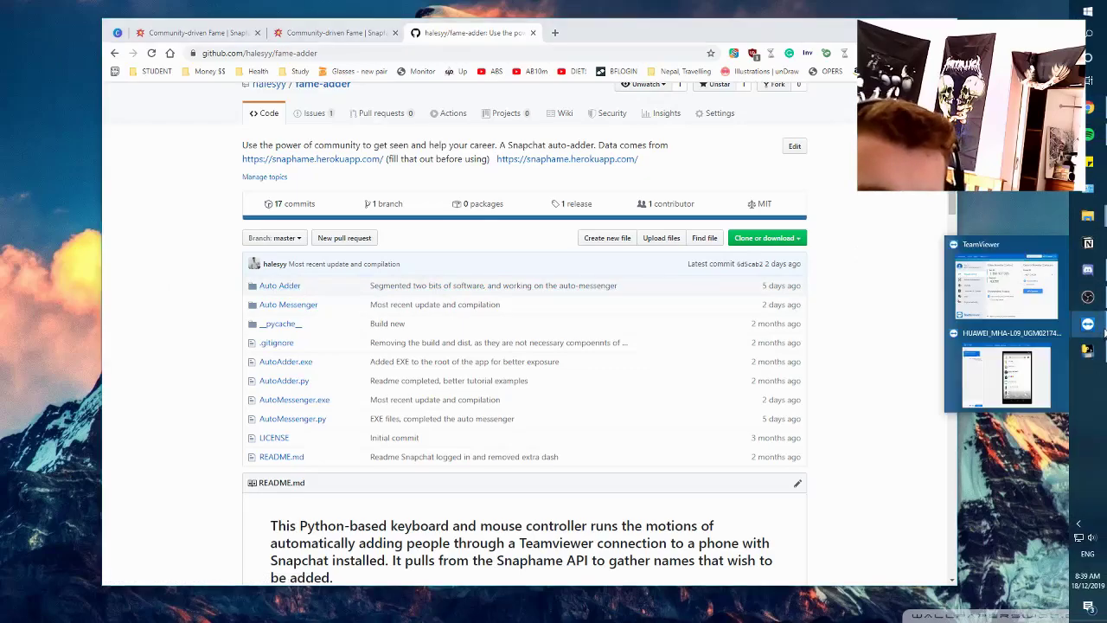
pyautogui.click(1026, 359)
pyautogui.click(1091, 355)
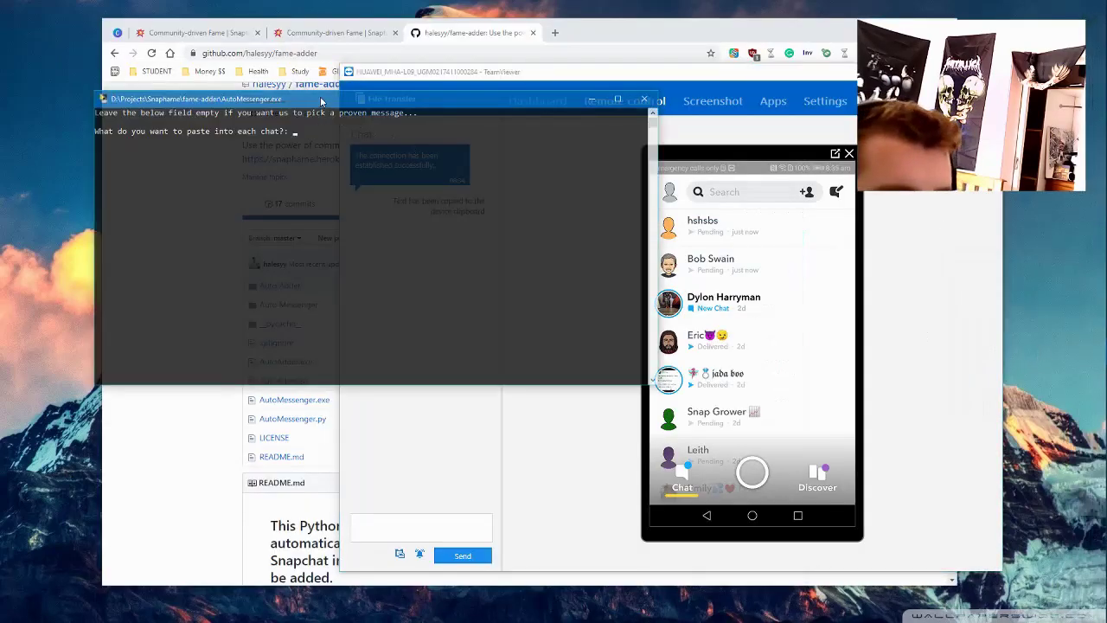
pyautogui.moveTo(331, 95); pyautogui.dragTo(249, 152)
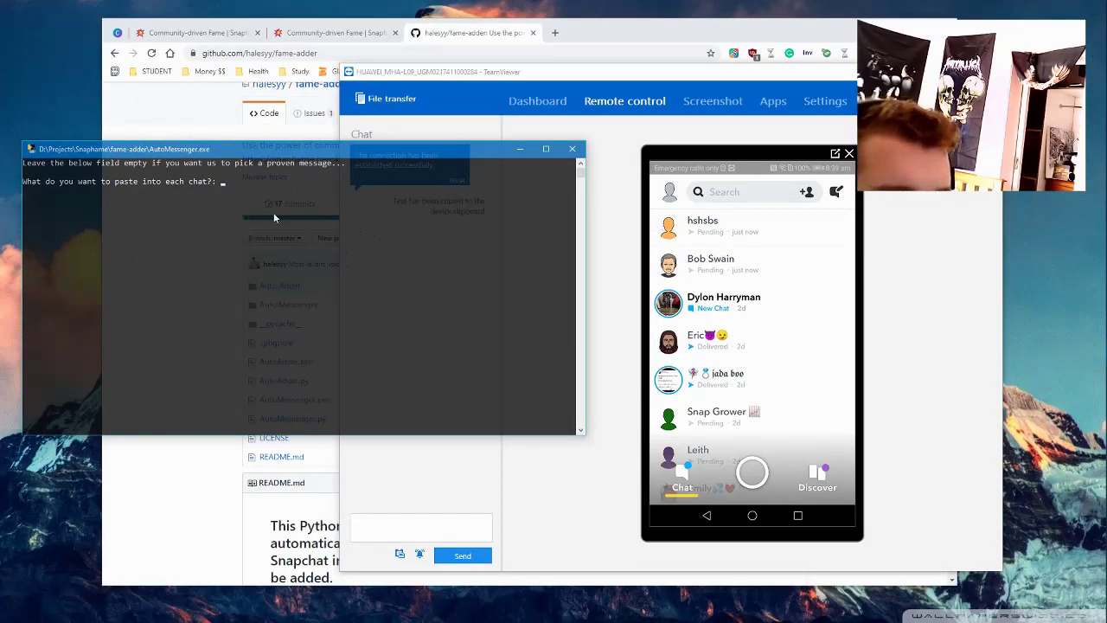
# - Start AutoMessenger with an empty message field to use the default text, and message the devil-emoji contact from the phone's chat list
pyautogui.press('Return')
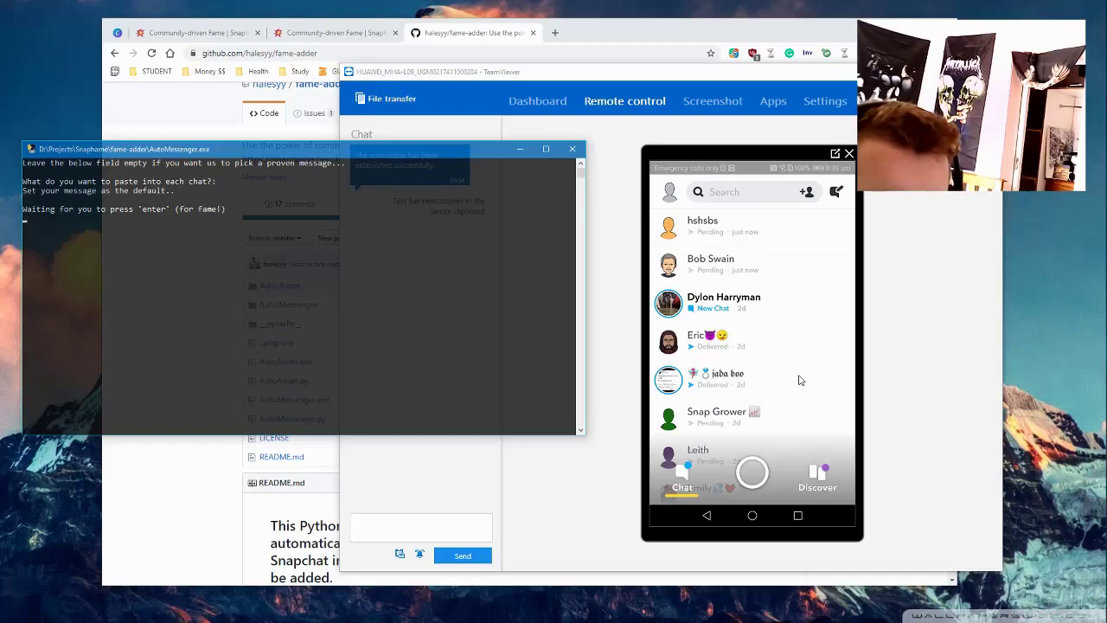
pyautogui.press('Return')
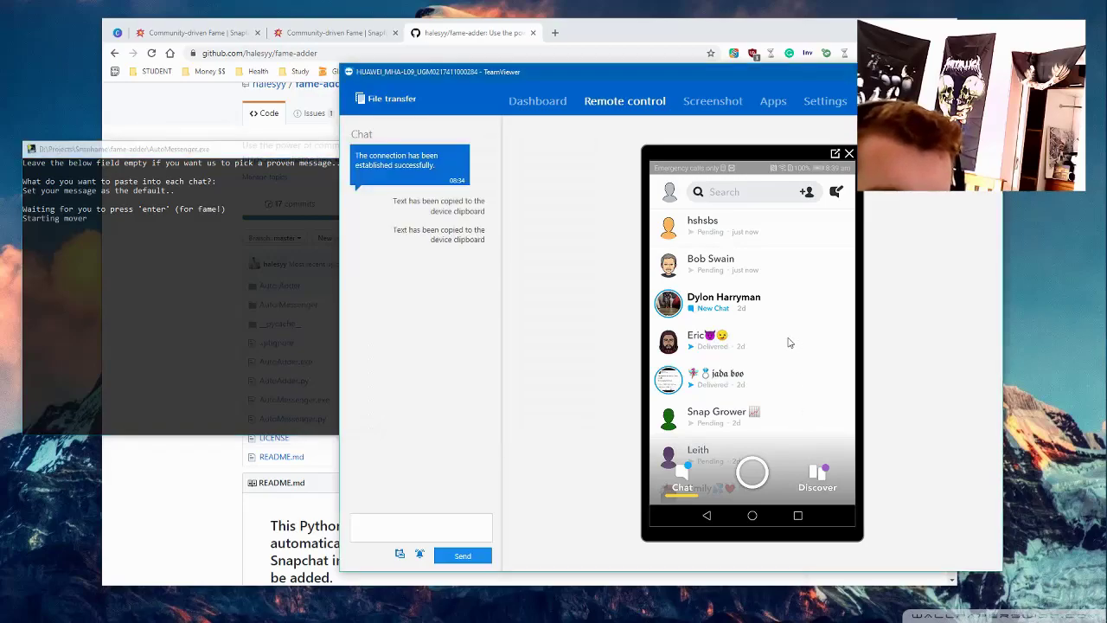
pyautogui.click(789, 343)
pyautogui.hotkey('ctrl', 'v')
pyautogui.press('Return')
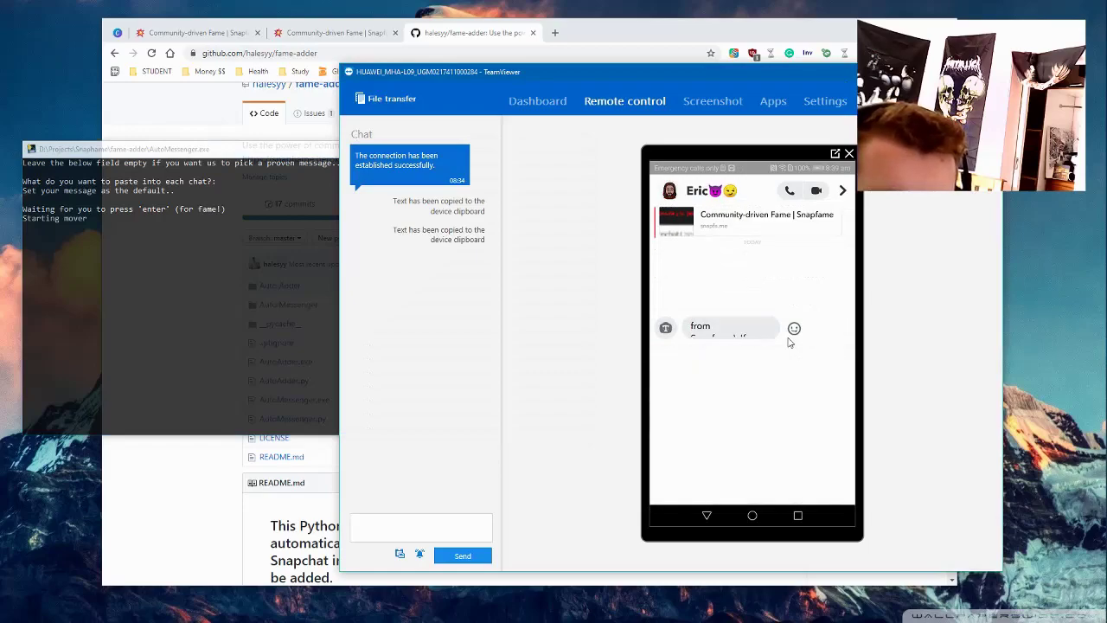
pyautogui.moveTo(755, 342); pyautogui.dragTo(789, 342)
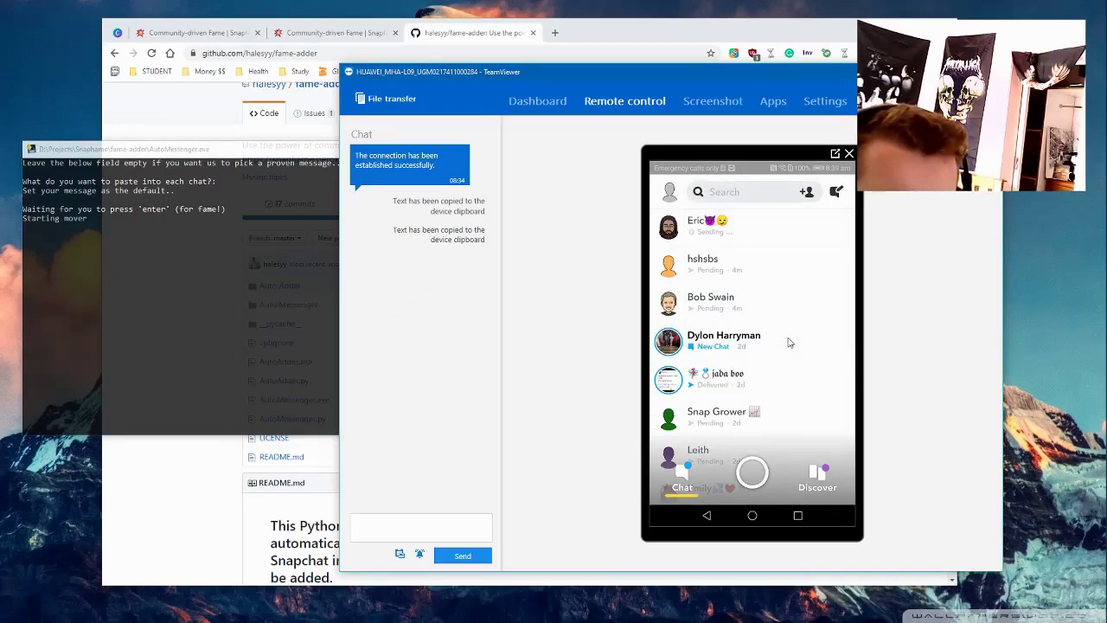
# - Send the default "Hey there, (just added you from Snapfame)" message to the next two targeted chats, returning to the chat list
pyautogui.moveTo(789, 342); pyautogui.dragTo(787, 285)
pyautogui.click(787, 341)
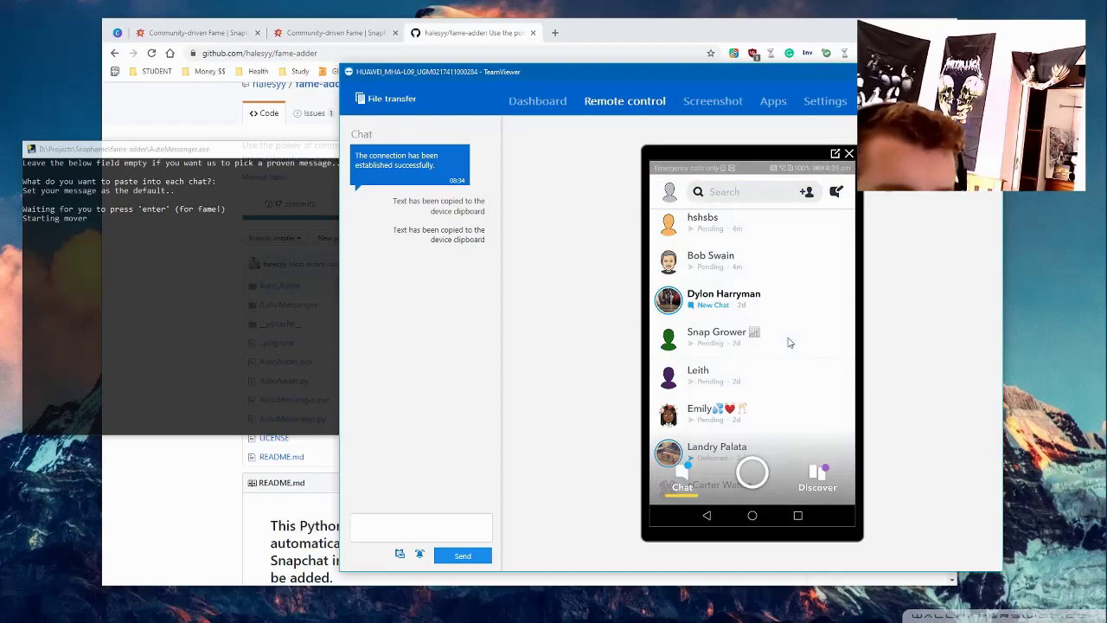
pyautogui.moveTo(789, 343); pyautogui.dragTo(787, 286)
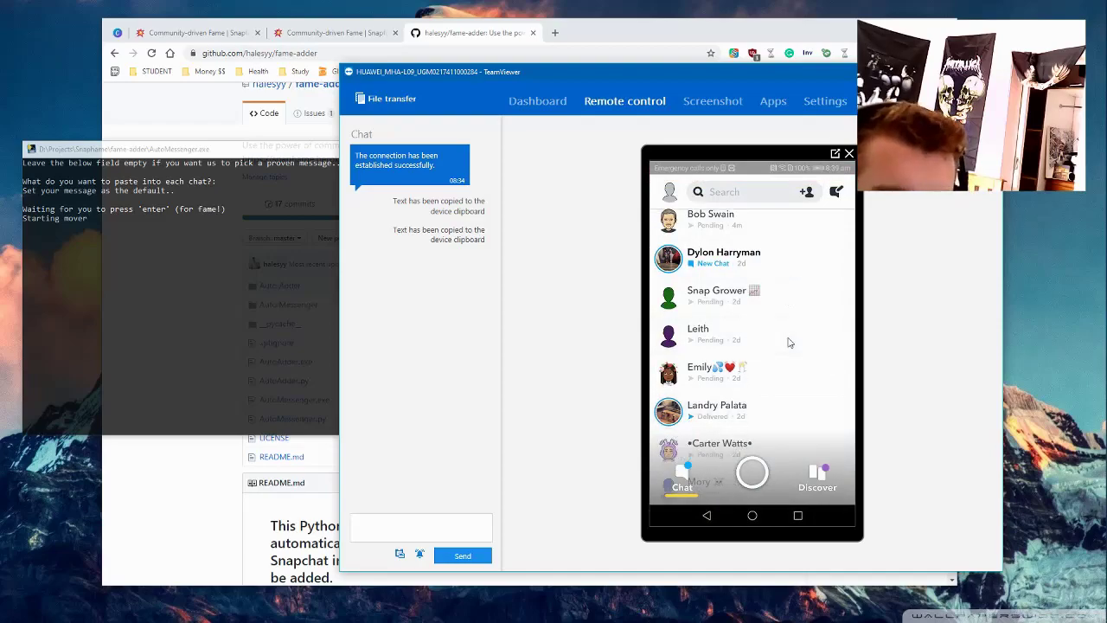
pyautogui.click(788, 342)
pyautogui.write("Hey there, (just added you from Snapfame) If you send my username to your friends, I'll do the same and boost your account on Snapfame (http://snapfa.me) :P")
pyautogui.press('Return')
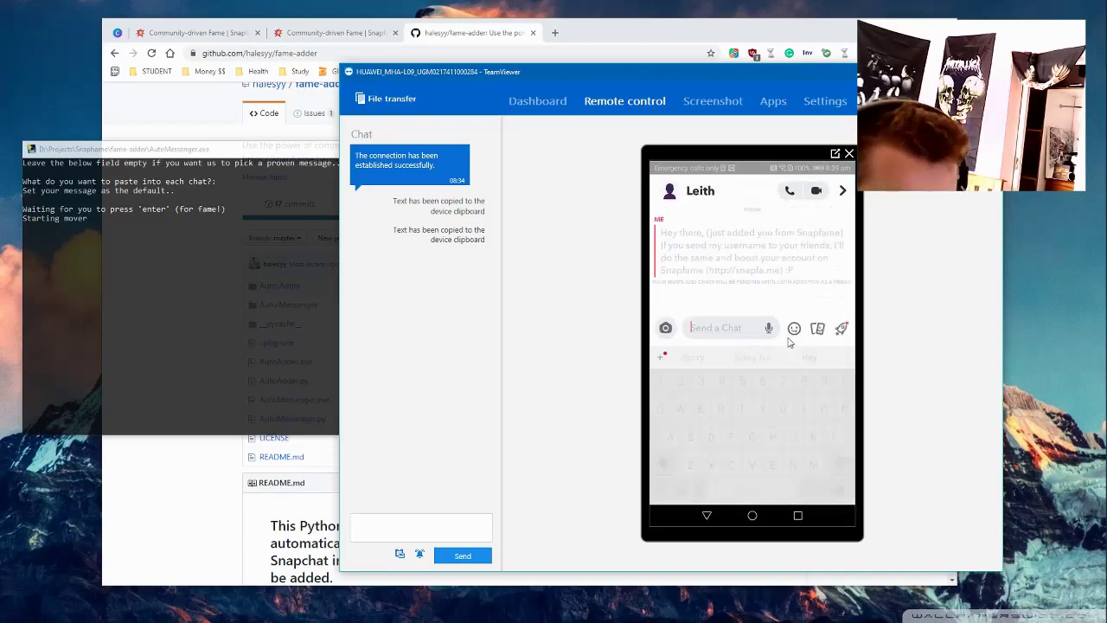
pyautogui.press('Escape')
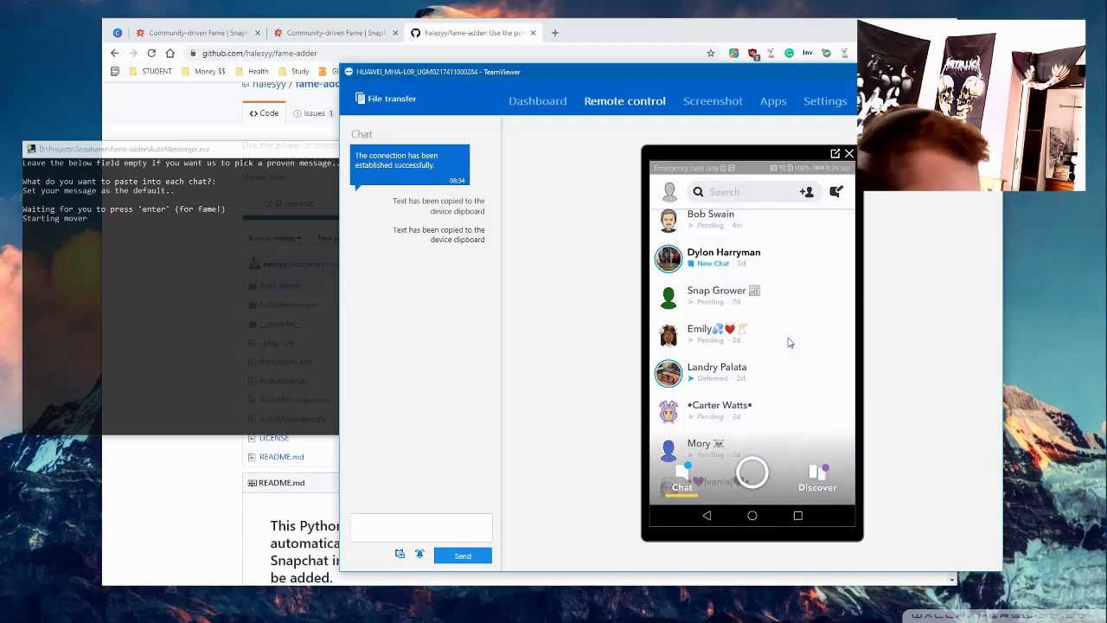
# - Message the next contact marked Delivered with the same Snapfame boost text and return to the chat list
pyautogui.moveTo(788, 343); pyautogui.dragTo(787, 302)
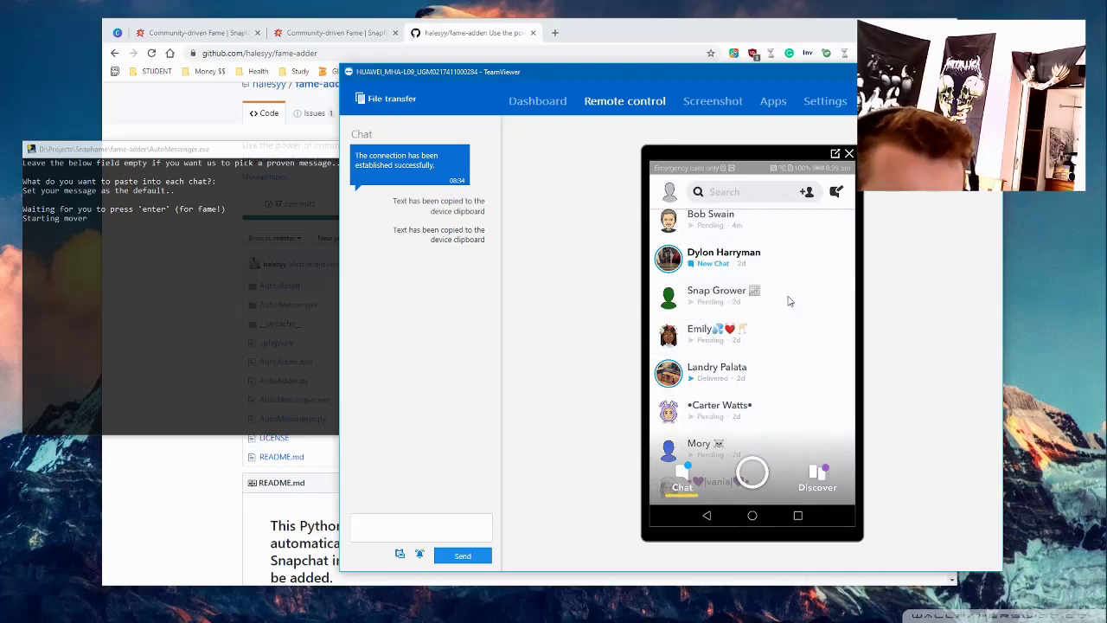
pyautogui.click(788, 342)
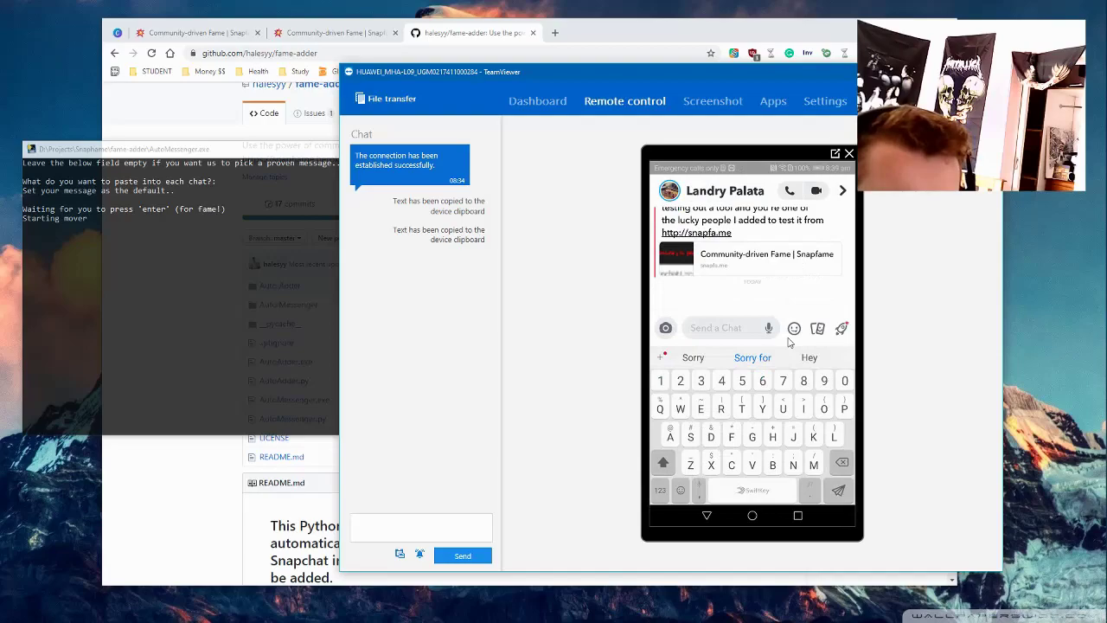
pyautogui.hotkey('ctrl', 'v')
pyautogui.press('Return')
pyautogui.press('Escape')
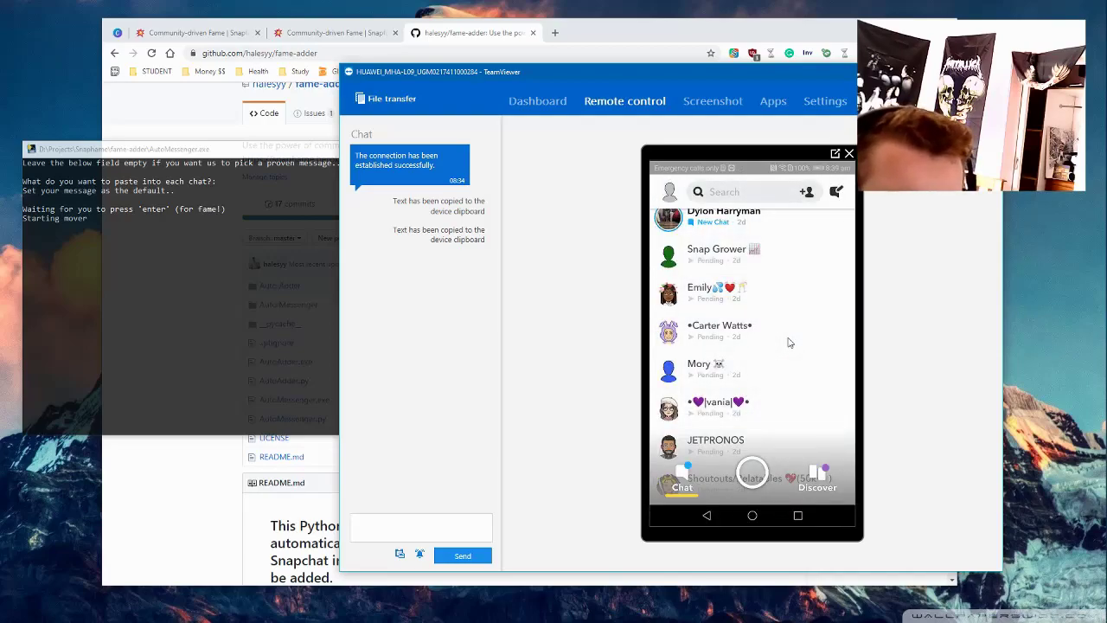
# - Send the Snapfame boost message to the skull-emoji contact and go back to the chat list
pyautogui.moveTo(788, 343); pyautogui.dragTo(787, 302)
pyautogui.click(788, 343)
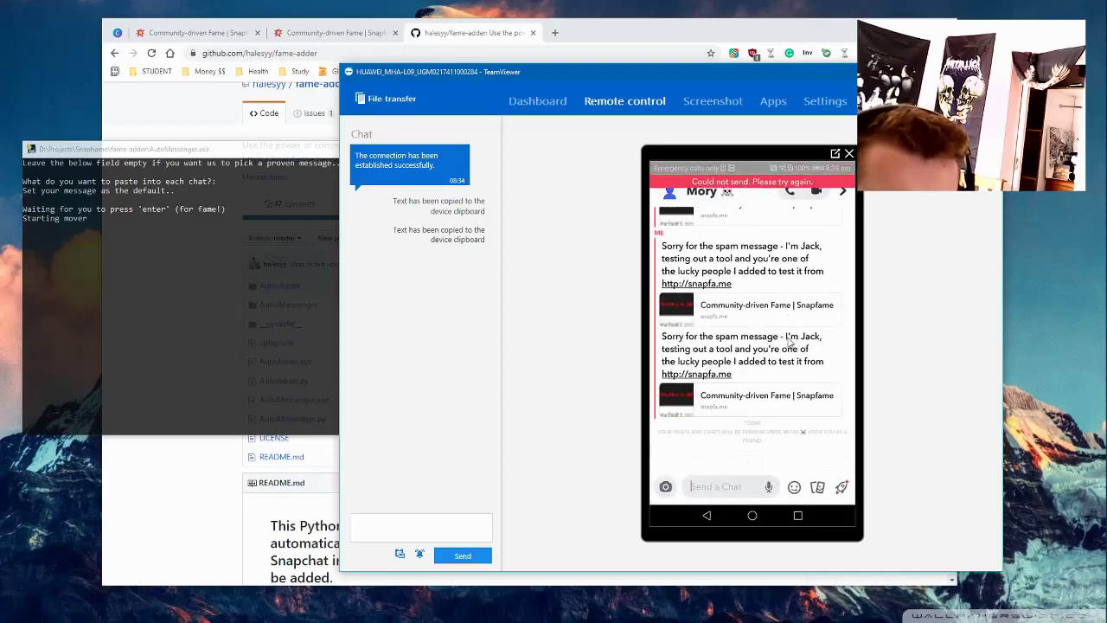
pyautogui.write("Sorry for the spam message - I'm Jack, testing out a tool and you're one of the lucky people I added to test it from http://snapfa.me")
pyautogui.press('Return')
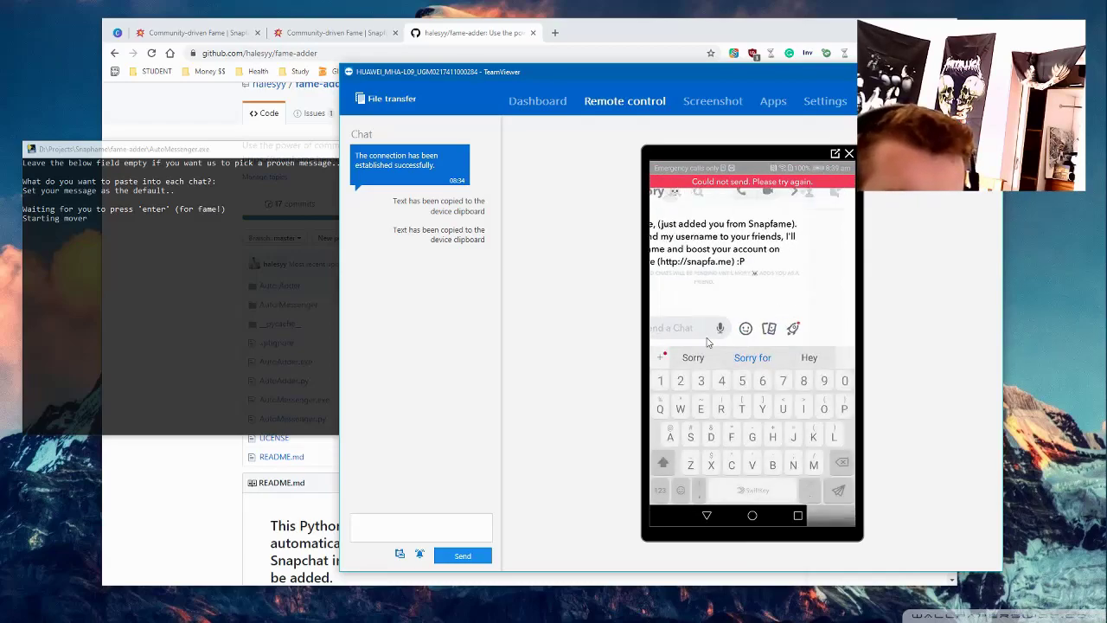
pyautogui.press('Escape')
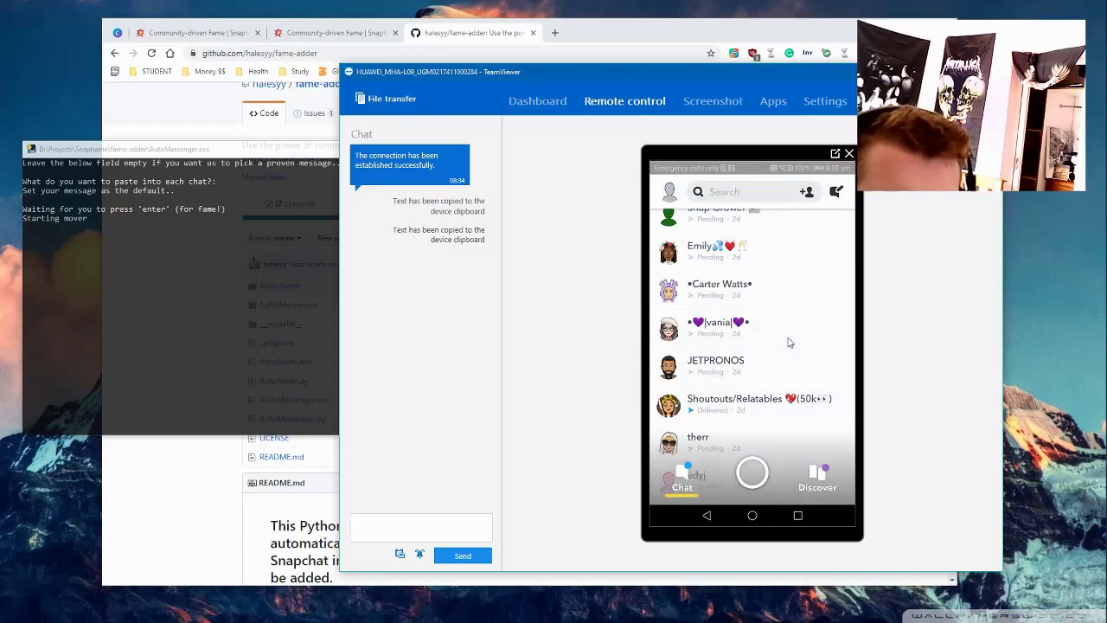
# - Send the Snapfame boost message to the contact just above Shoutouts/Relatables, and close the AutoMessenger console
pyautogui.moveTo(788, 343); pyautogui.dragTo(787, 302)
pyautogui.click(788, 343)
pyautogui.write("Hey there, (just added you from Snapfame) If you send my username to your friends, I'll do the same and boost your account on Snapfame (http://snapfa.me) :P")
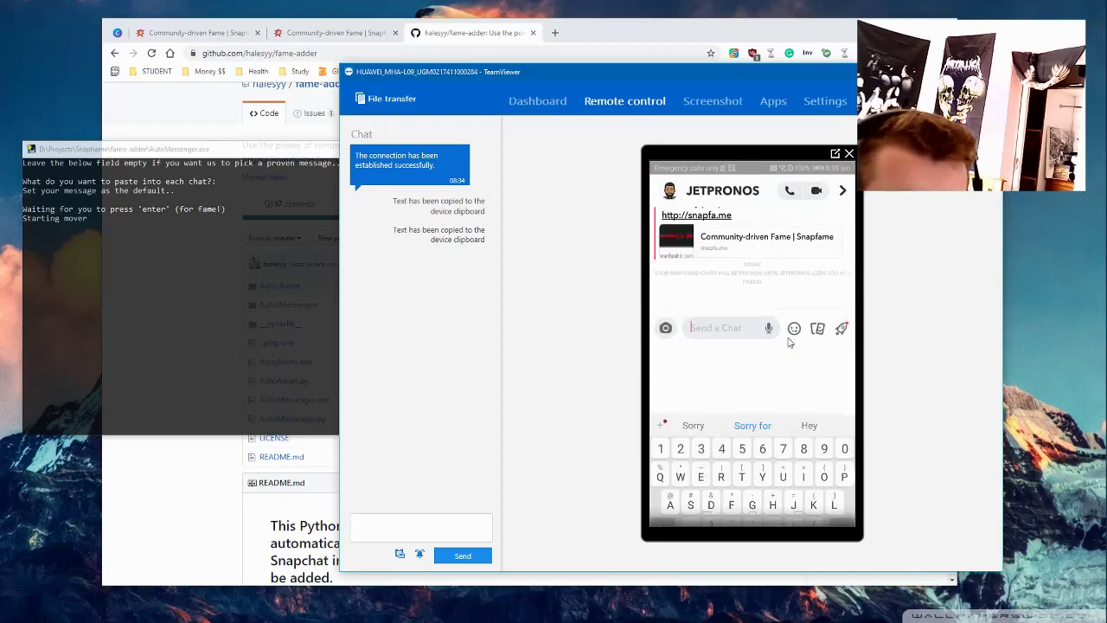
pyautogui.press('Return')
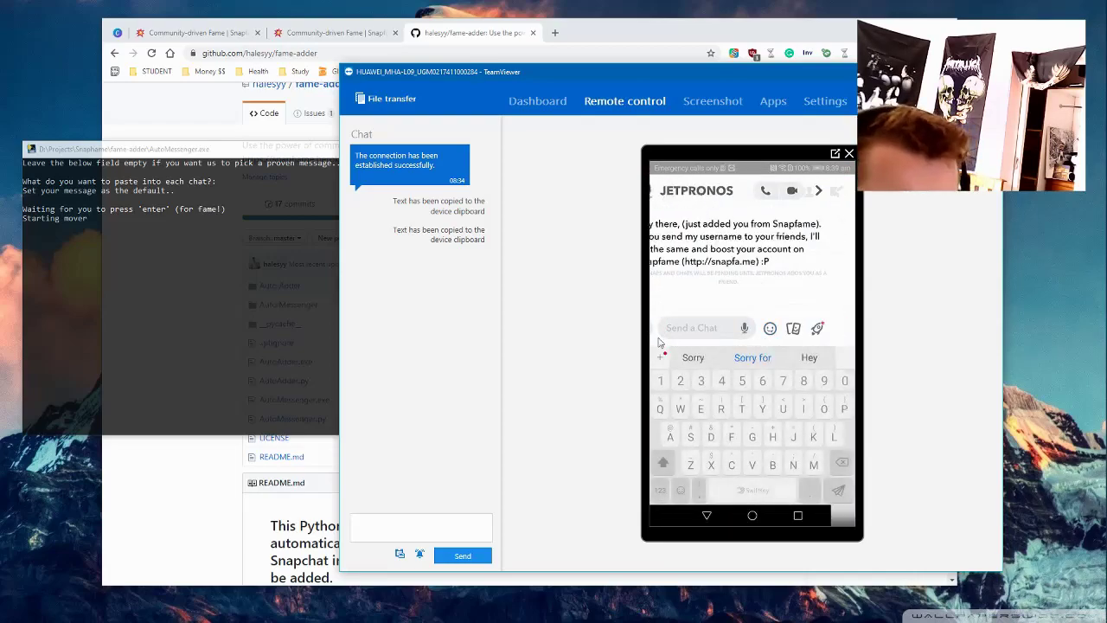
pyautogui.press('Escape')
pyautogui.click(569, 156)
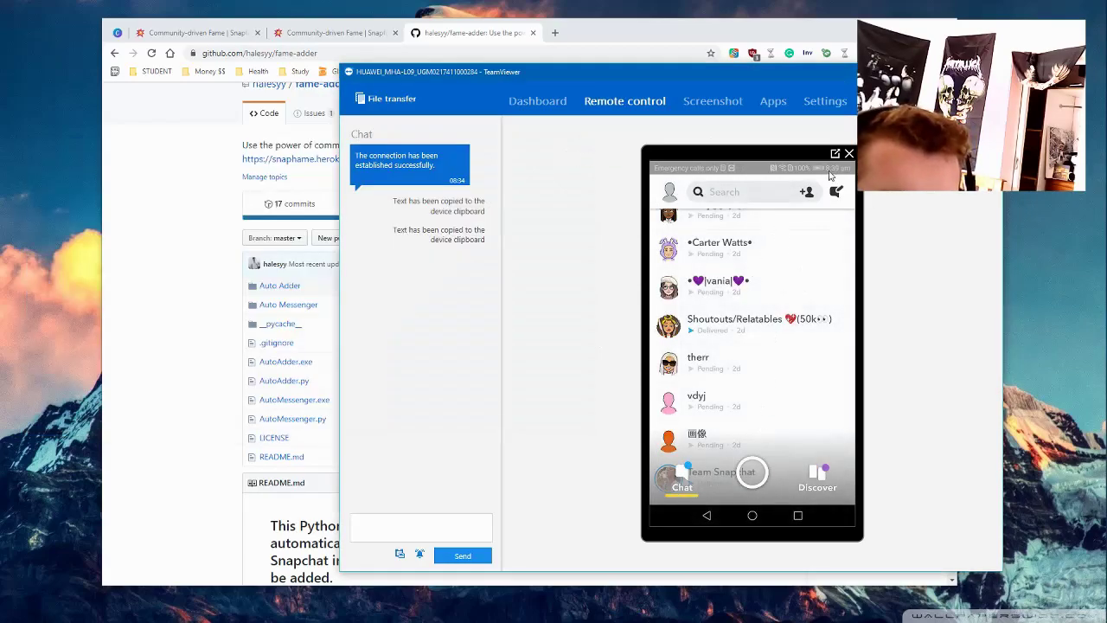
# - Search Snapchat's Add Friends page for "sdasdasdasdasd", add the matching account, and return to the chat list
pyautogui.click(806, 192)
pyautogui.click(684, 219)
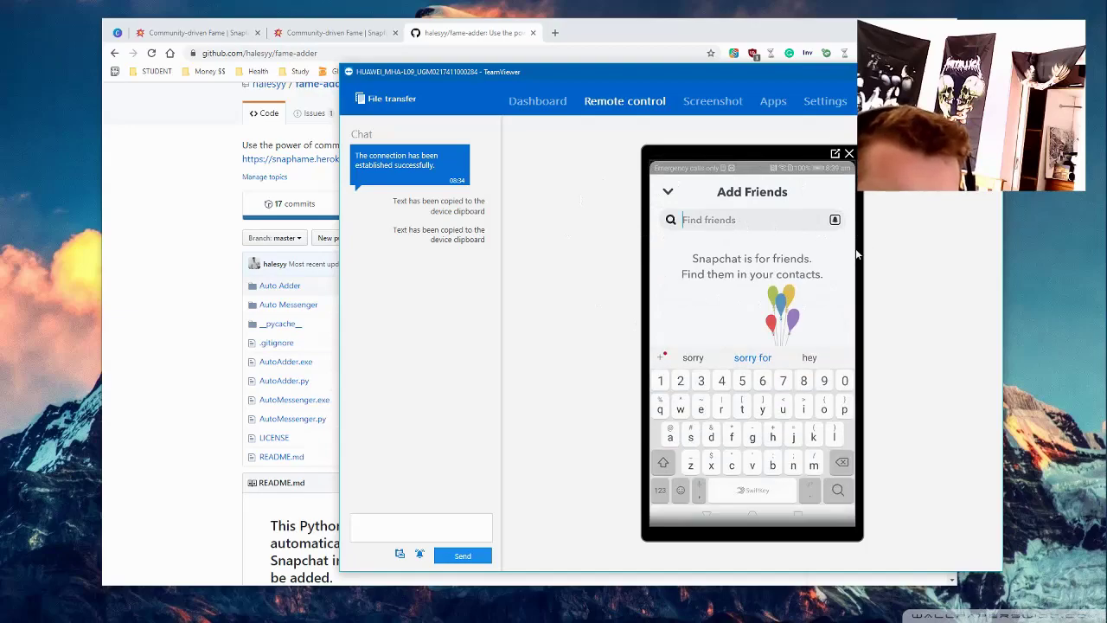
pyautogui.write('sdasdasdasdasd')
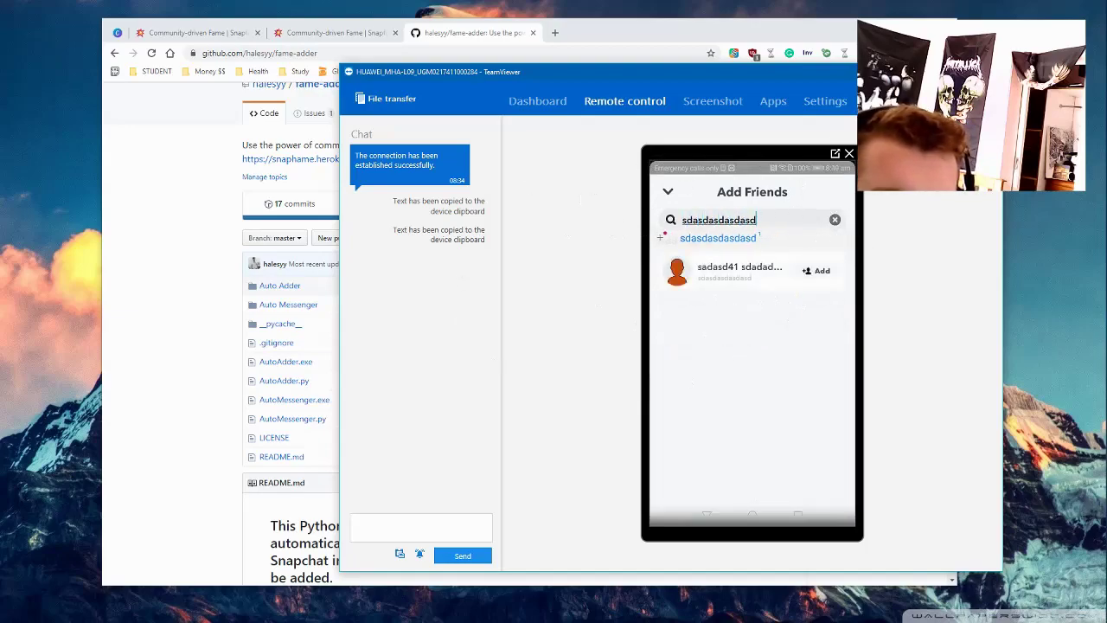
pyautogui.click(816, 271)
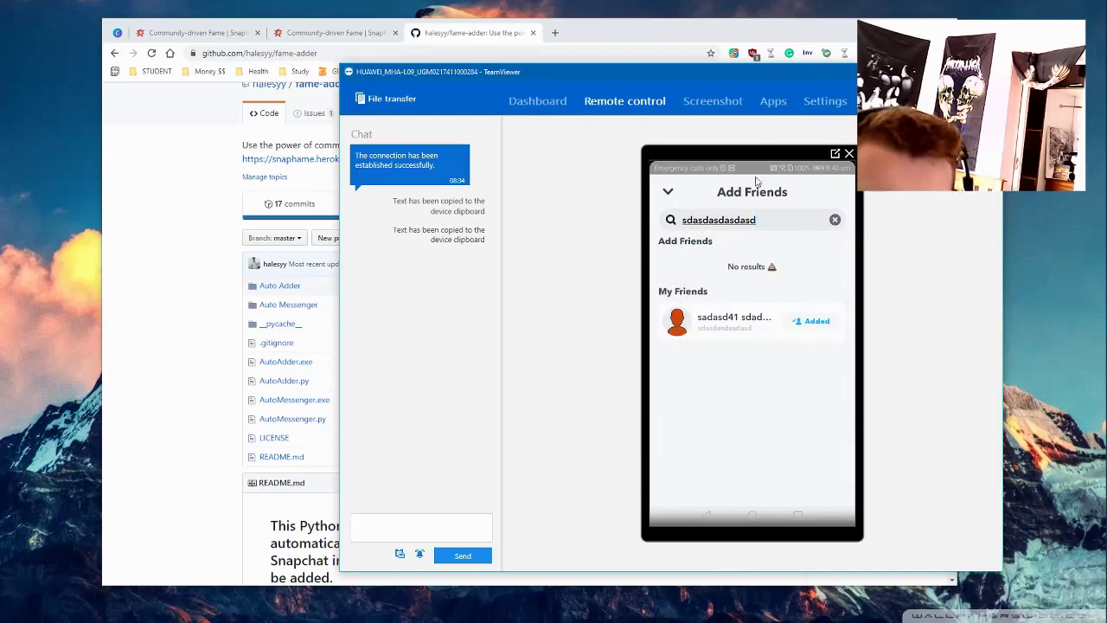
pyautogui.click(668, 193)
pyautogui.click(841, 230)
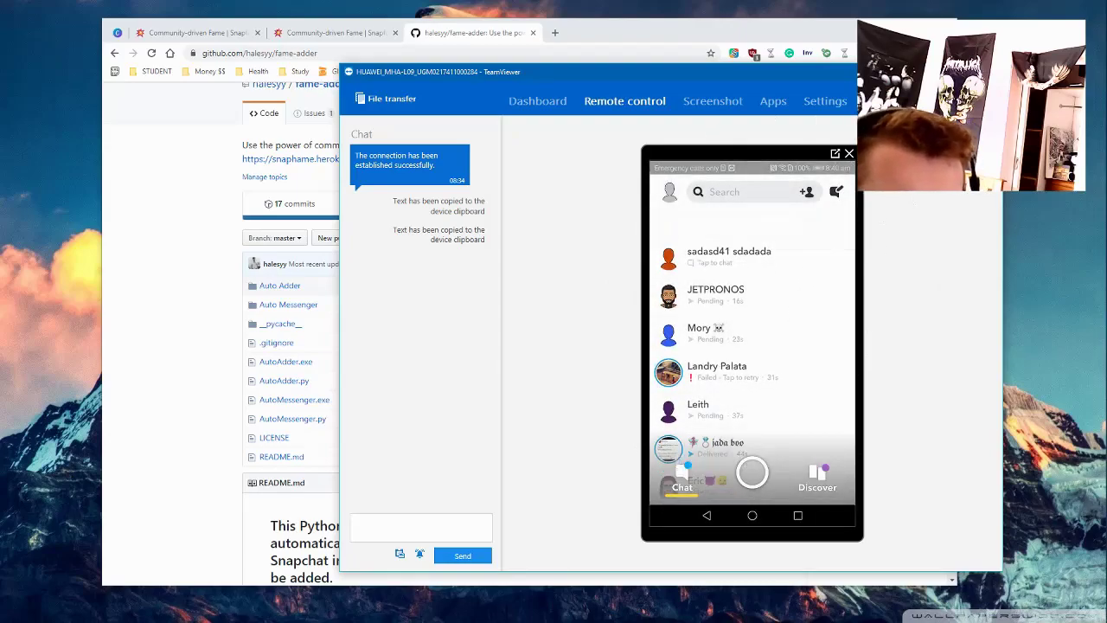
# - Leave the phone session for the fame-adder GitHub page and read the README's AutoAdder setup instructions through to the end
pyautogui.click(846, 155)
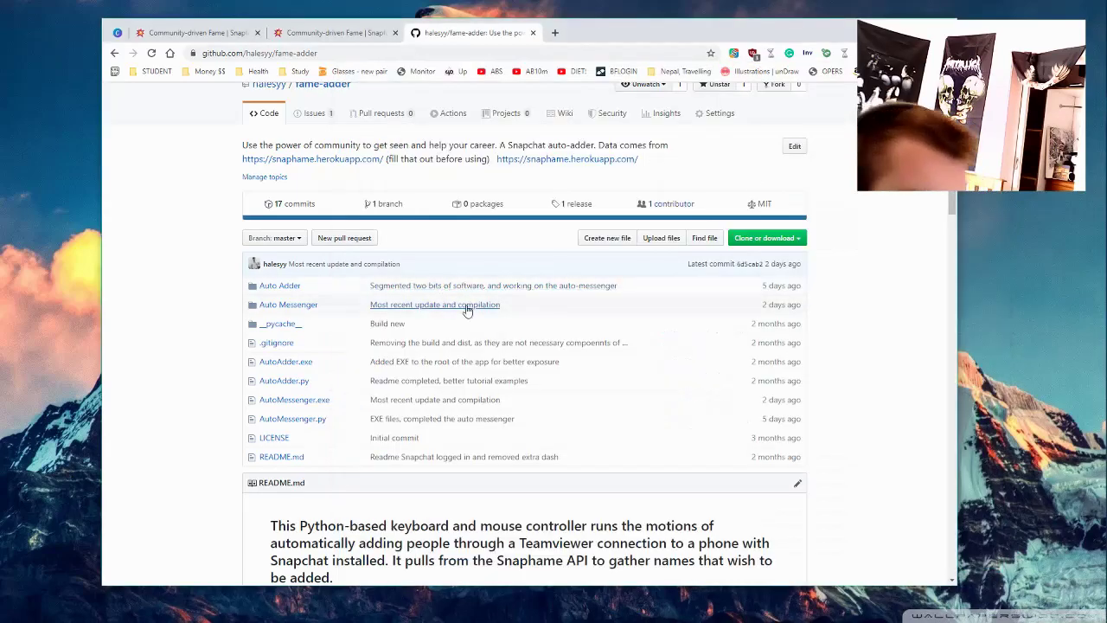
pyautogui.scroll(-2, 531, 354)
pyautogui.scroll(-15, 359, 408)
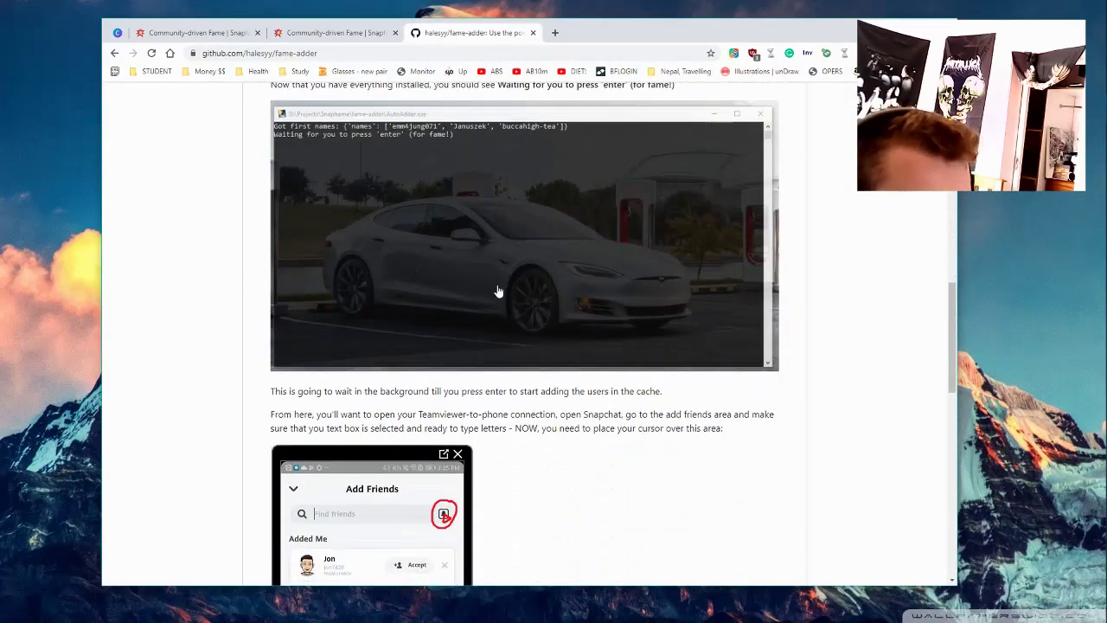
pyautogui.scroll(-1, 440, 340)
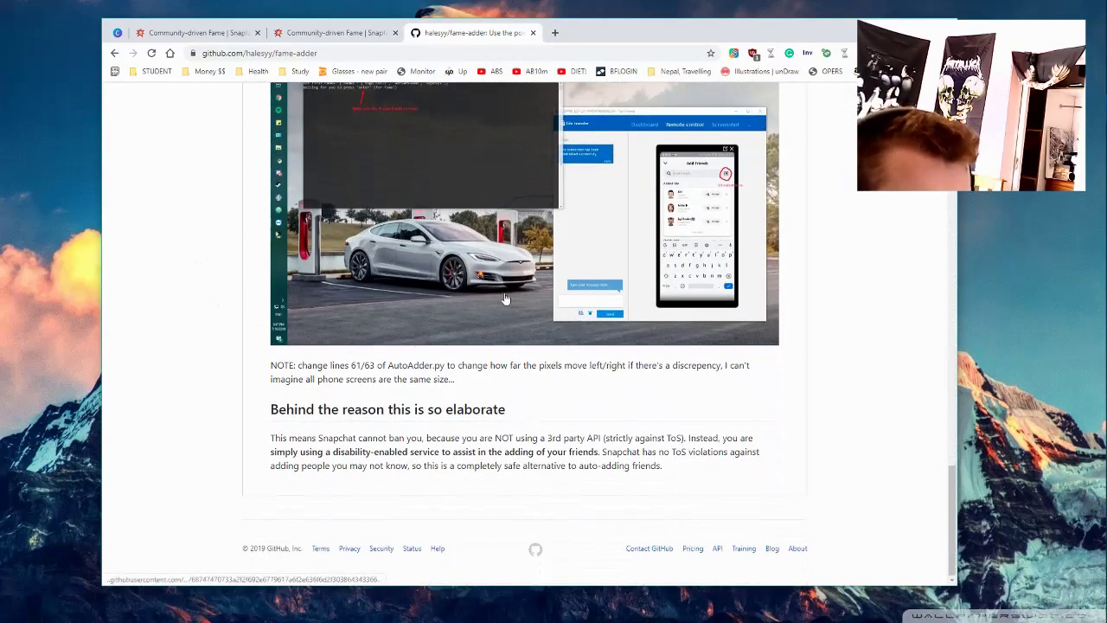
# - Return to the start of the fame-adder repository page, then look over both open Snapfame booster pages
pyautogui.scroll(6, 540, 408)
pyautogui.scroll(10, 556, 366)
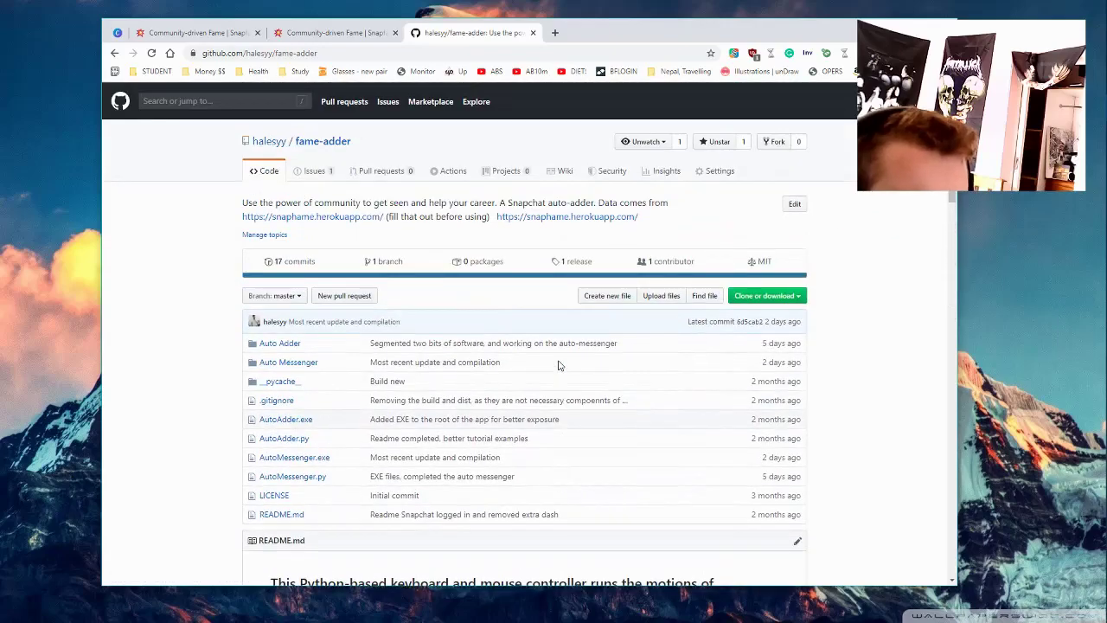
pyautogui.click(333, 34)
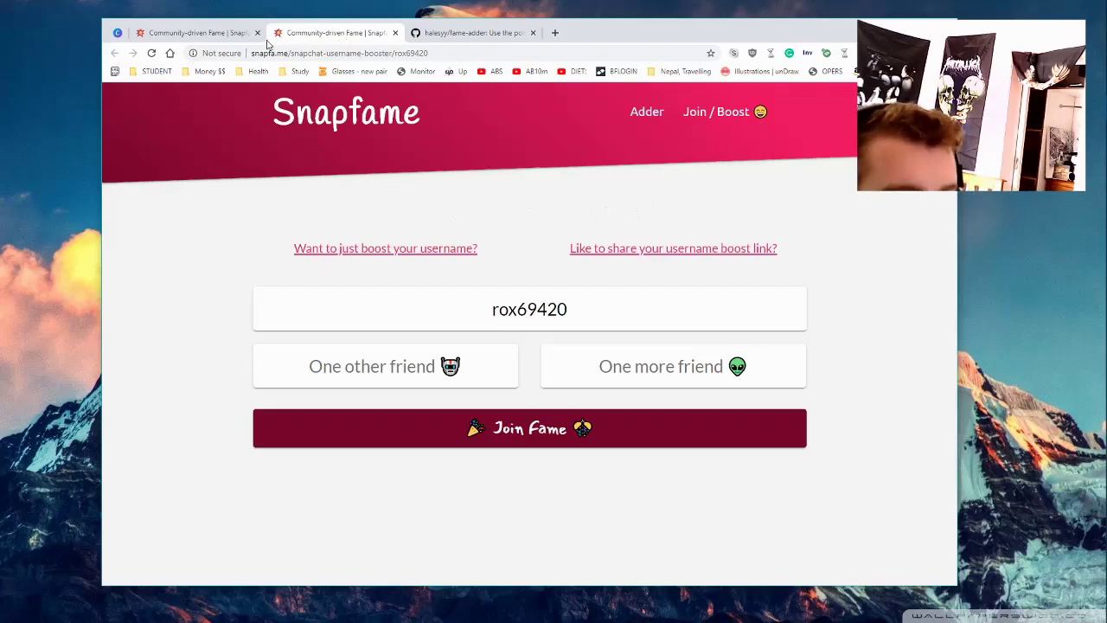
pyautogui.click(197, 33)
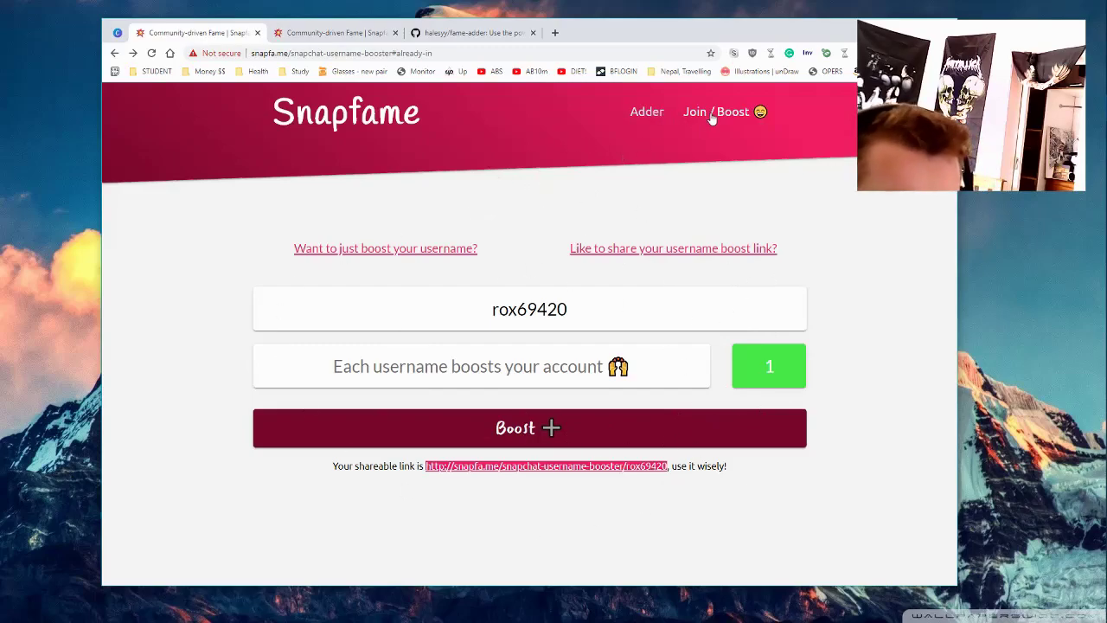
pyautogui.hotkey('ctrl', 'Tab')
pyautogui.hotkey('ctrl', 'shift', 'Tab')
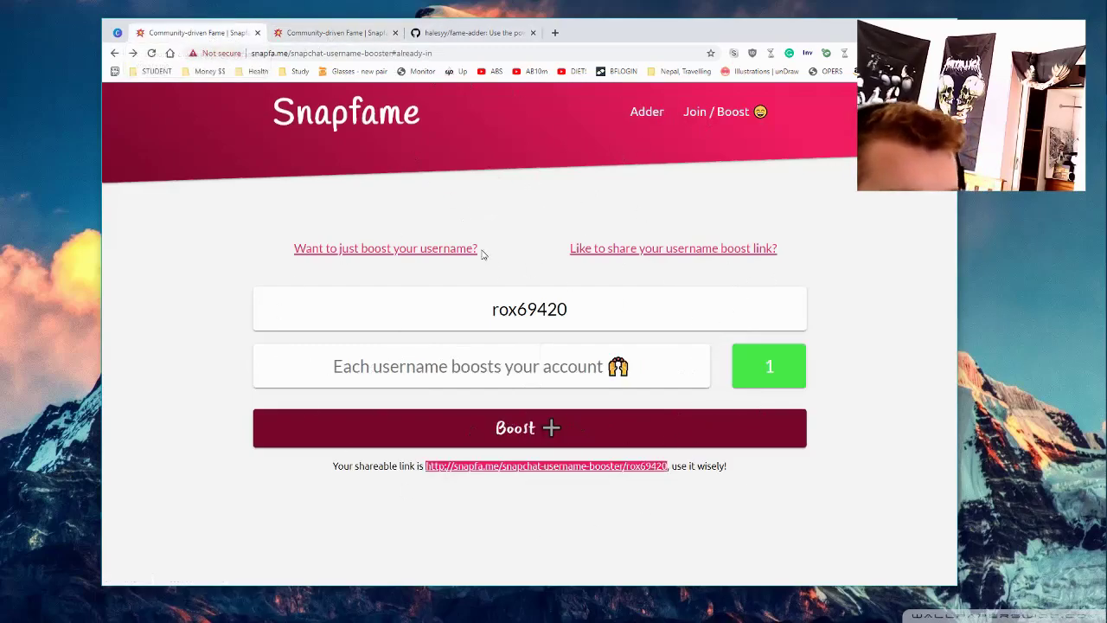
# - Open the Snapfame home page and read its introduction and The Snapchat Community section
pyautogui.click(407, 116)
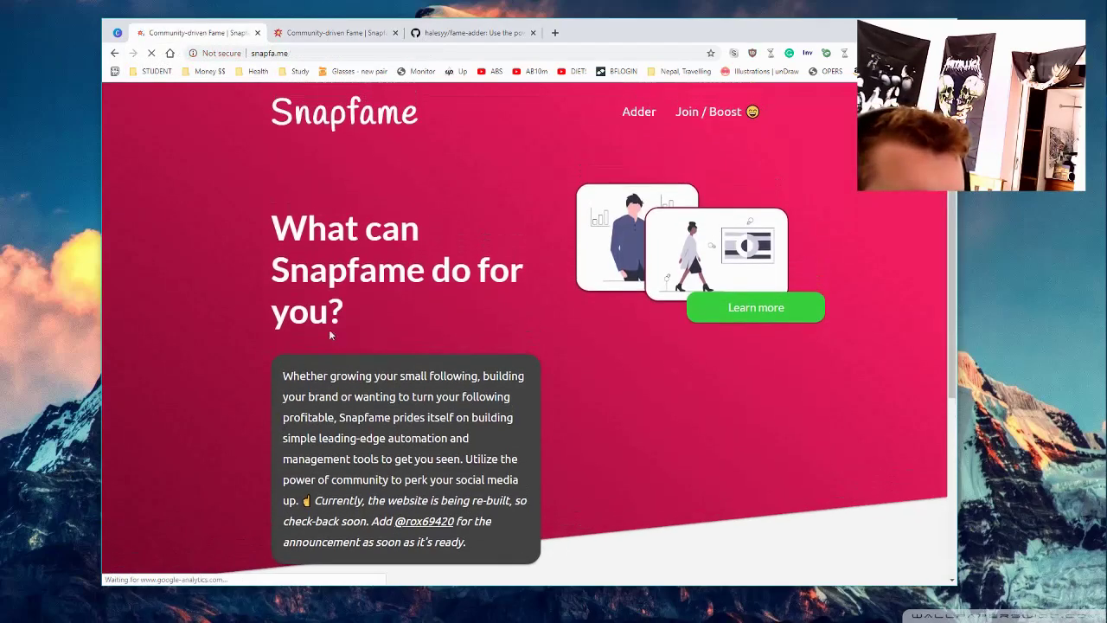
pyautogui.scroll(-4, 329, 329)
pyautogui.scroll(6, 613, 458)
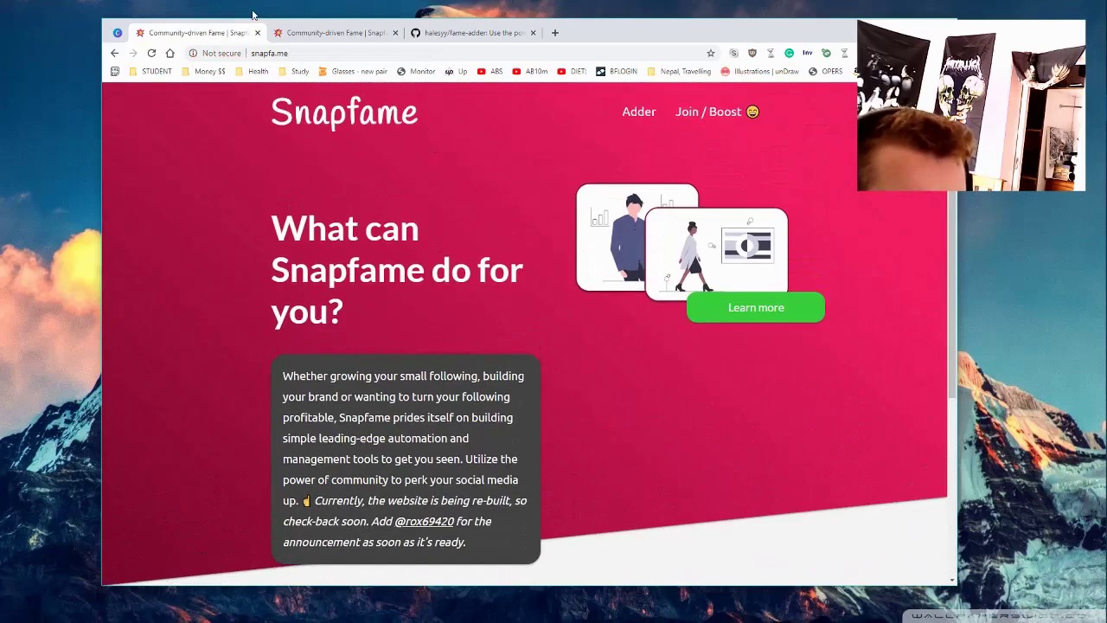
pyautogui.click(459, 33)
pyautogui.click(227, 33)
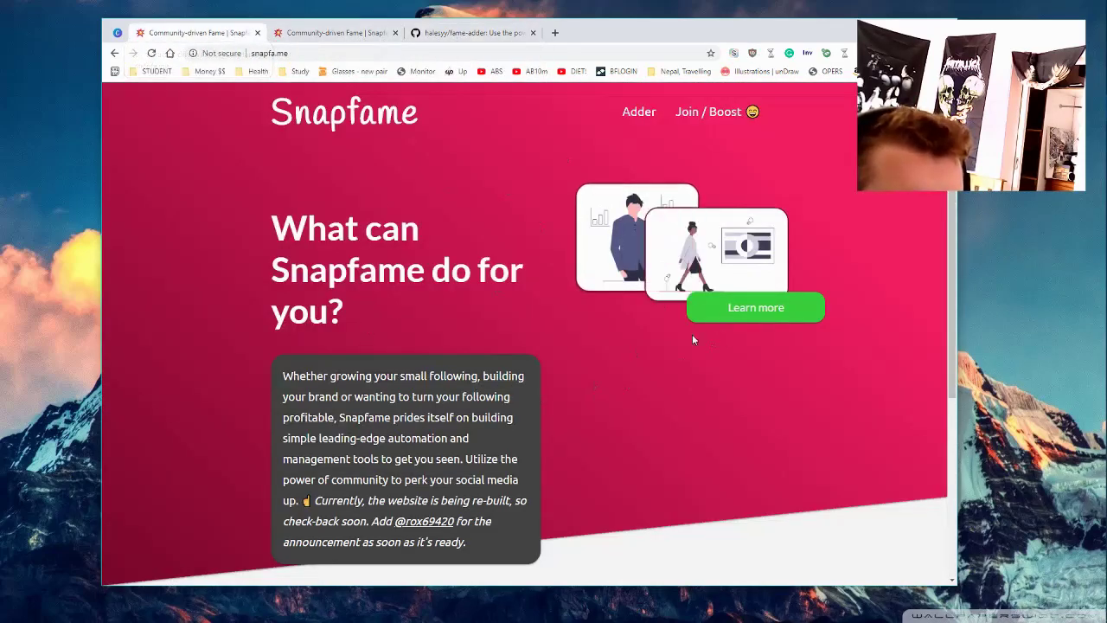
pyautogui.scroll(-3, 443, 332)
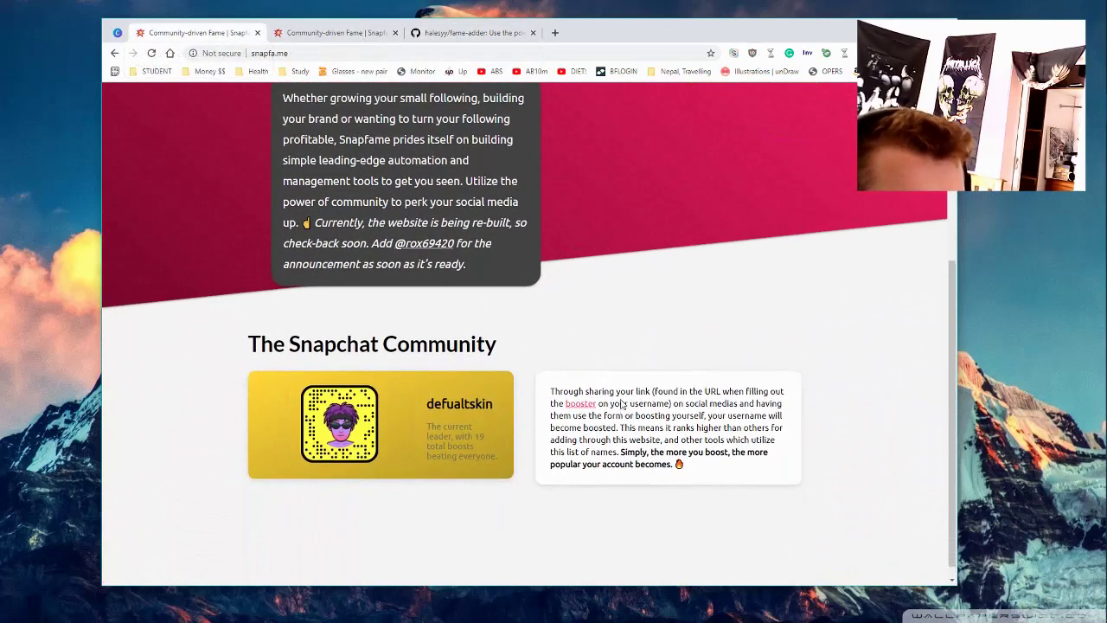
pyautogui.scroll(1, 621, 404)
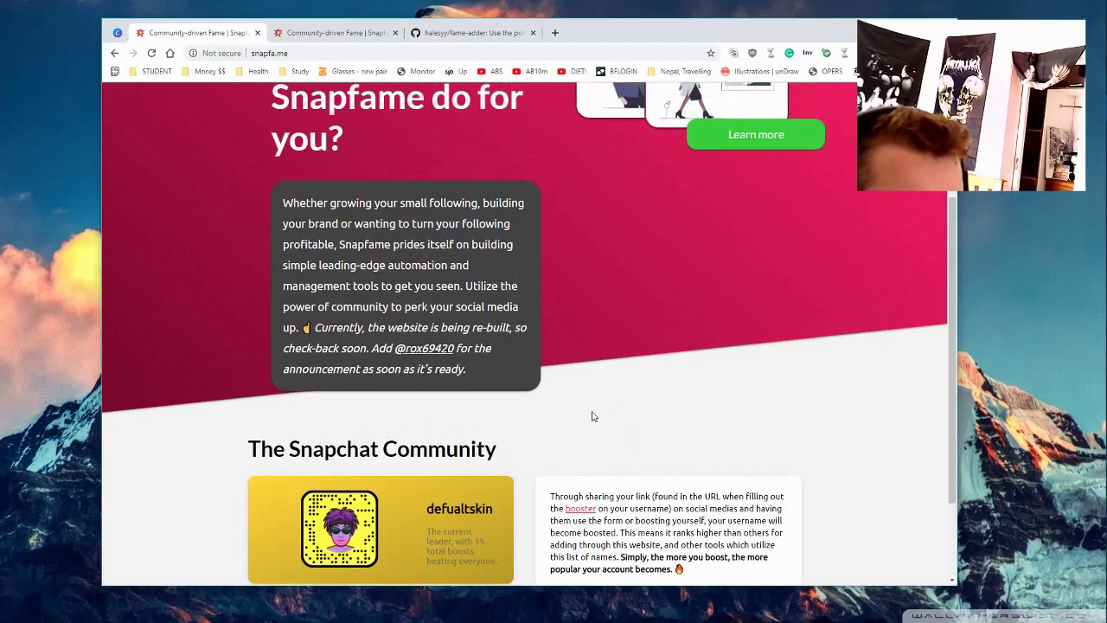
pyautogui.scroll(2, 551, 337)
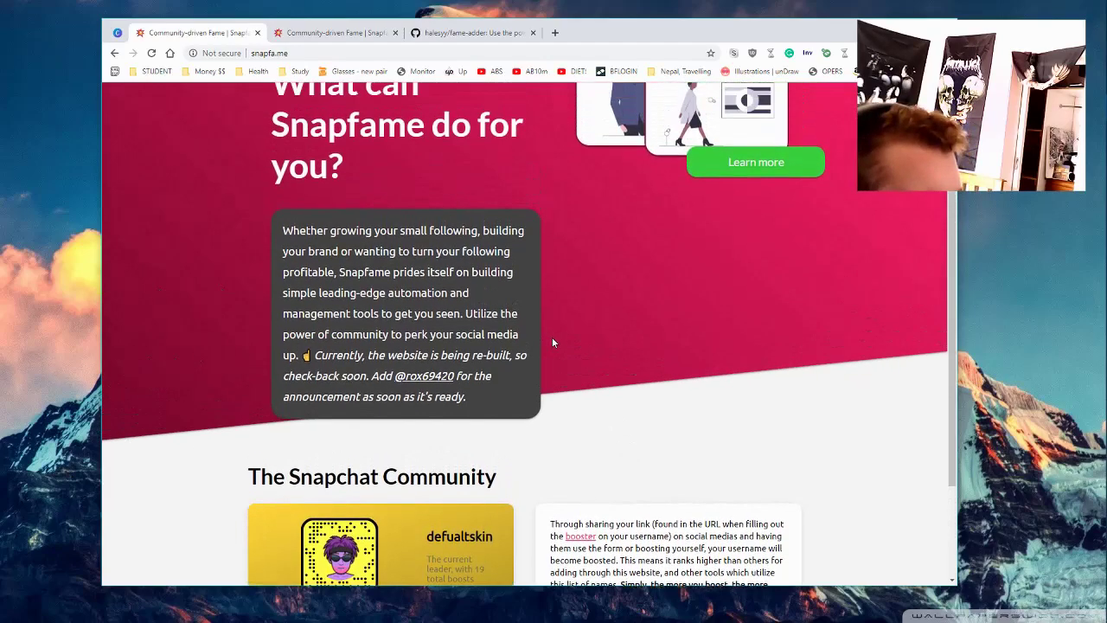
pyautogui.scroll(-3, 586, 433)
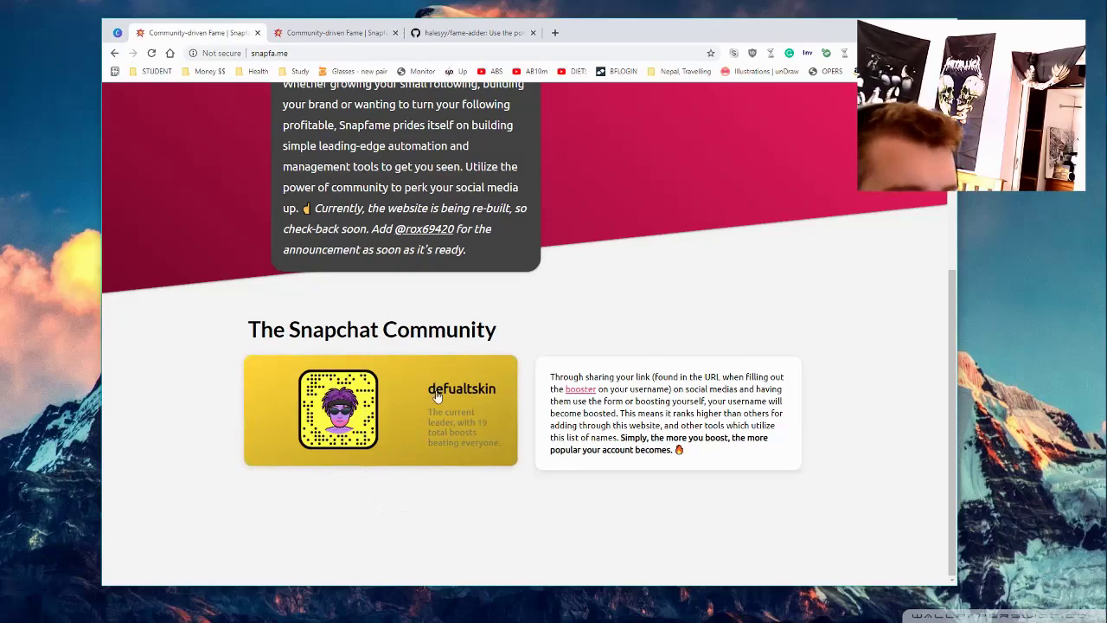
pyautogui.scroll(3, 340, 143)
# - Review the fame-adder repository's file list and the README's introduction and quick install section on GitHub
pyautogui.click(471, 33)
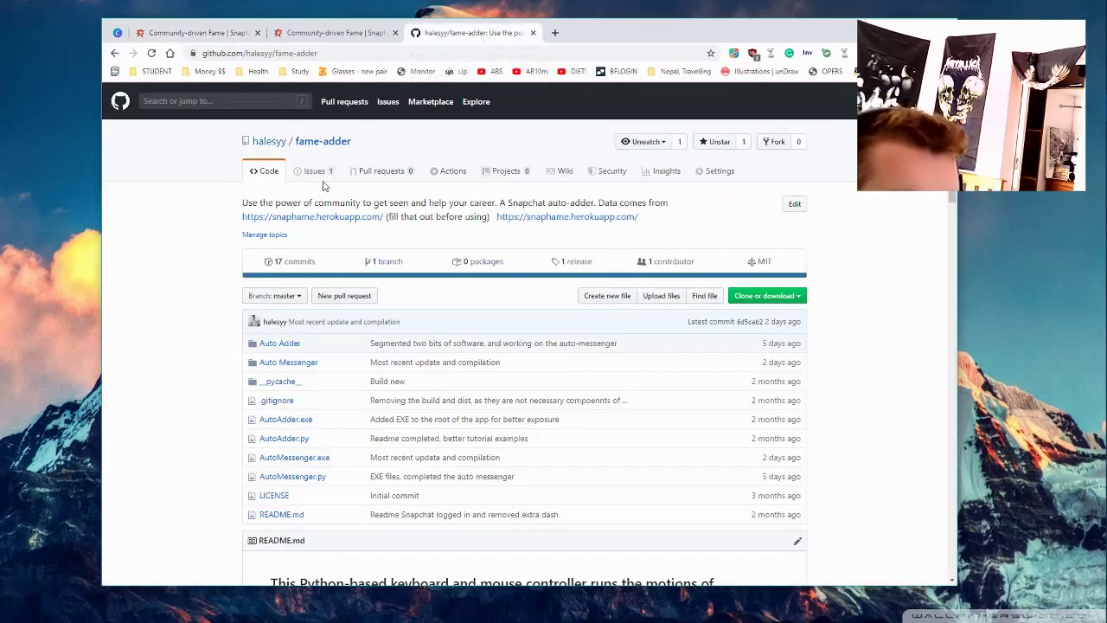
pyautogui.scroll(-5, 259, 452)
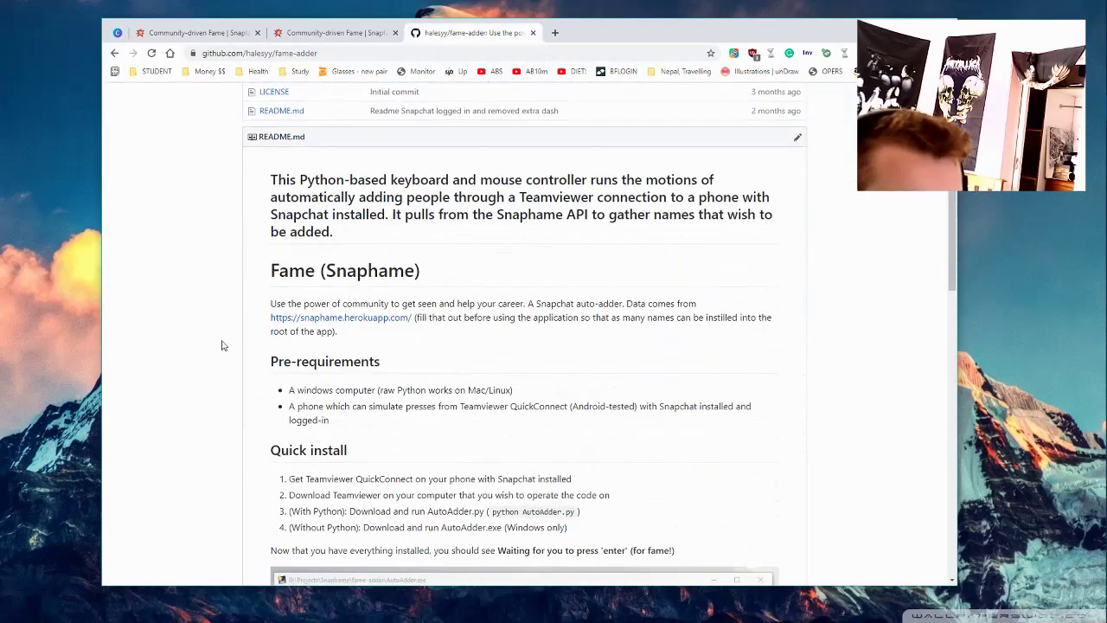
pyautogui.scroll(5, 553, 259)
# - Go back to the Snapfame pages and examine the shared booster page's join form with its pre-filled username
pyautogui.click(333, 33)
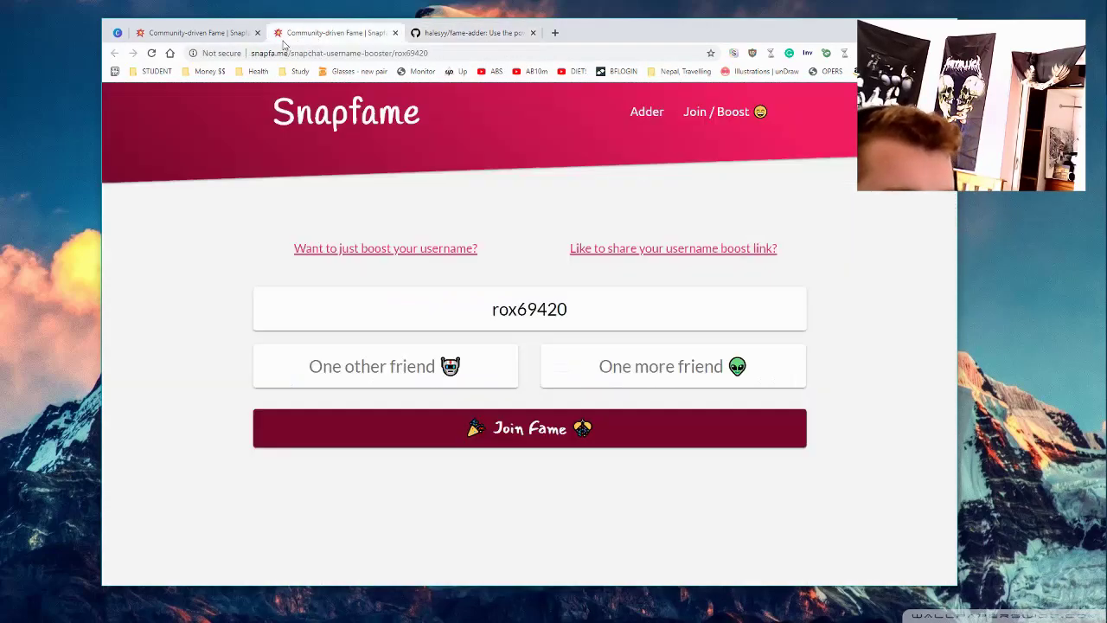
pyautogui.click(197, 33)
pyautogui.doubleClick(407, 230)
pyautogui.click(445, 194)
pyautogui.click(333, 33)
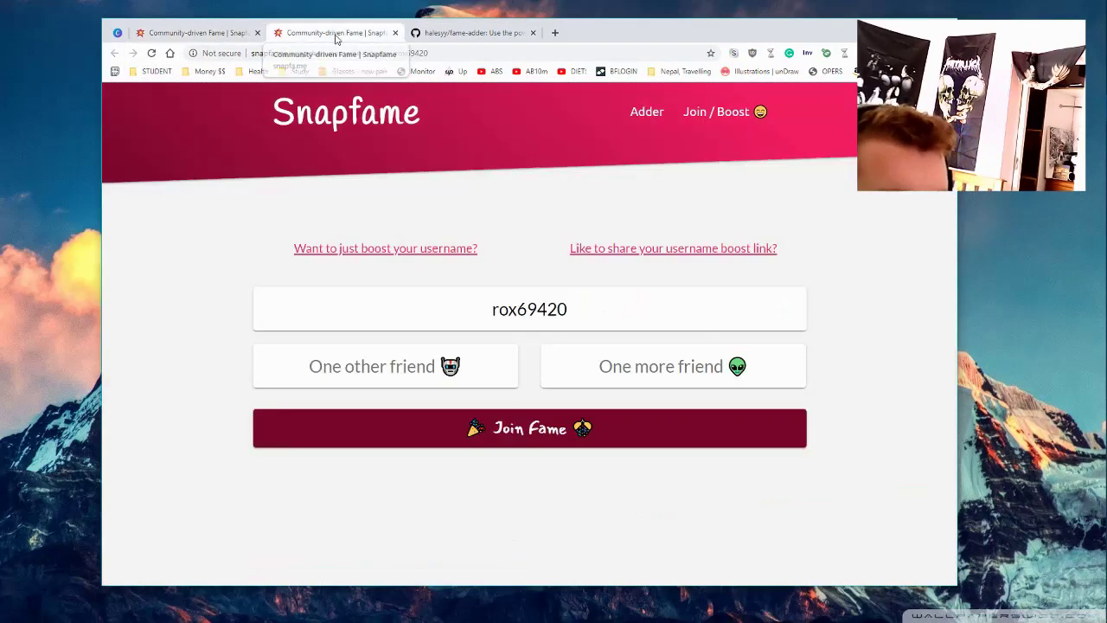
pyautogui.doubleClick(525, 309)
pyautogui.click(586, 302)
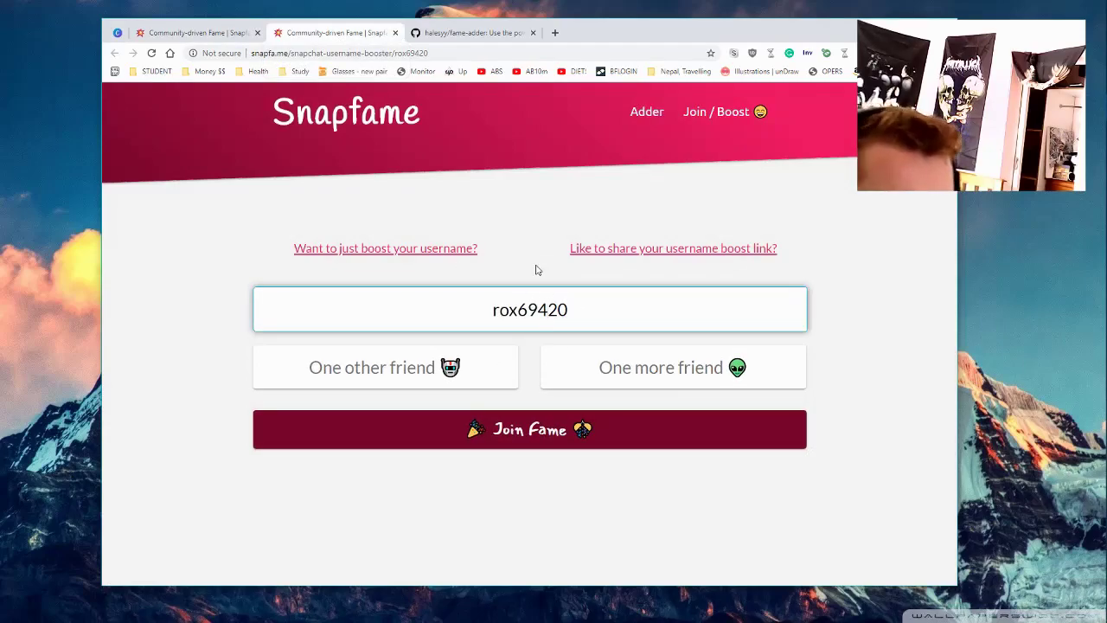
pyautogui.click(576, 216)
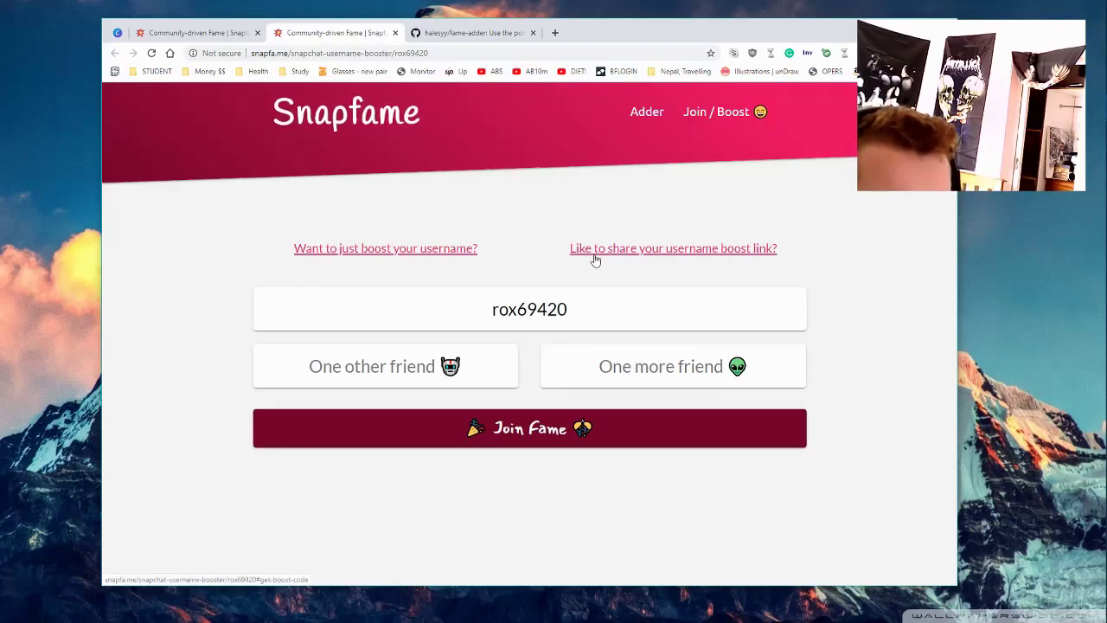
# - Choose the option to share a username boost link on the pre-filled booster page
pyautogui.click(635, 251)
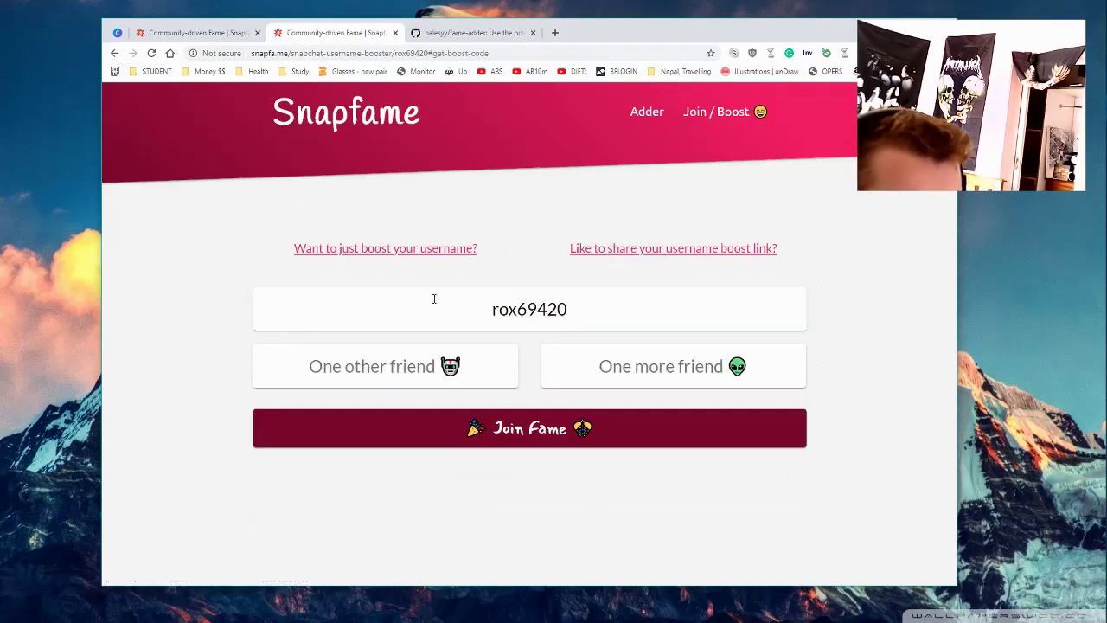
pyautogui.click(624, 327)
pyautogui.click(549, 370)
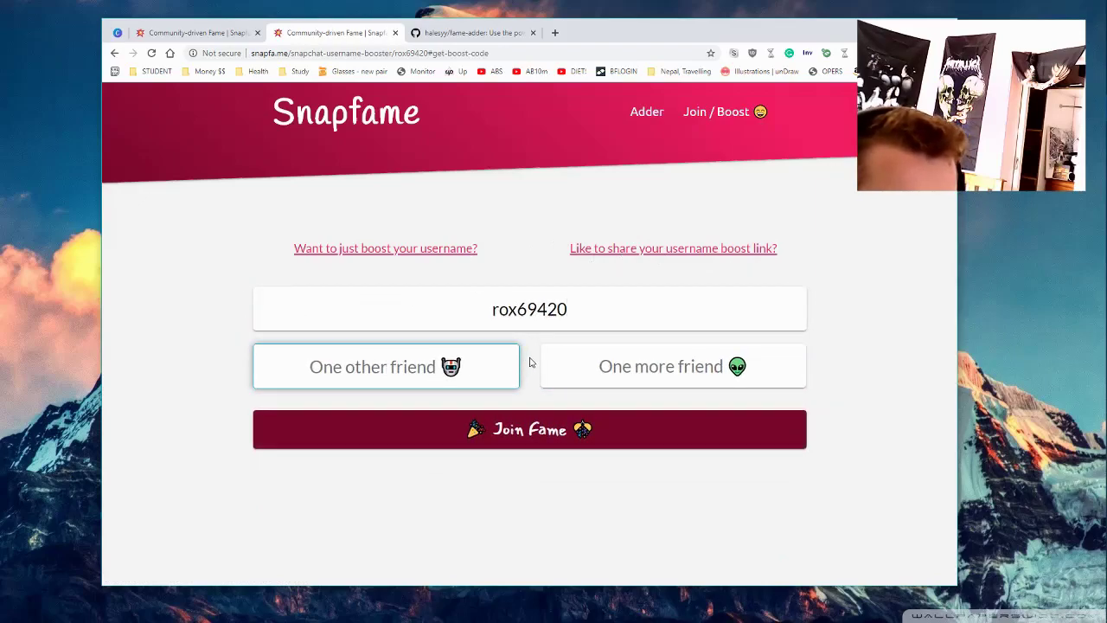